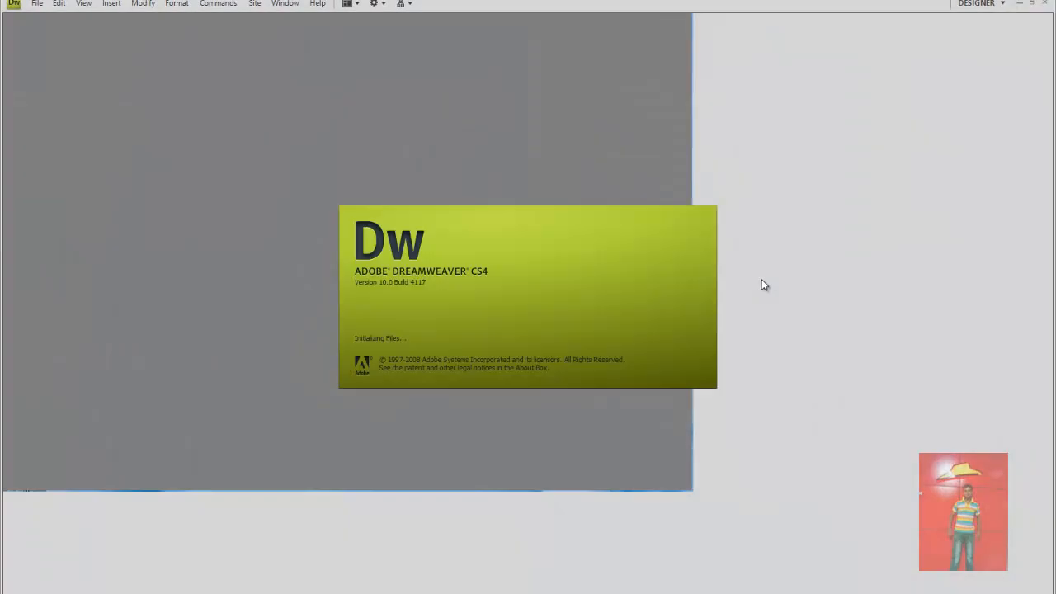
- Continue with the trial version and create a new blank HTML document
{"action": "left_click", "coordinate": [617, 338]}
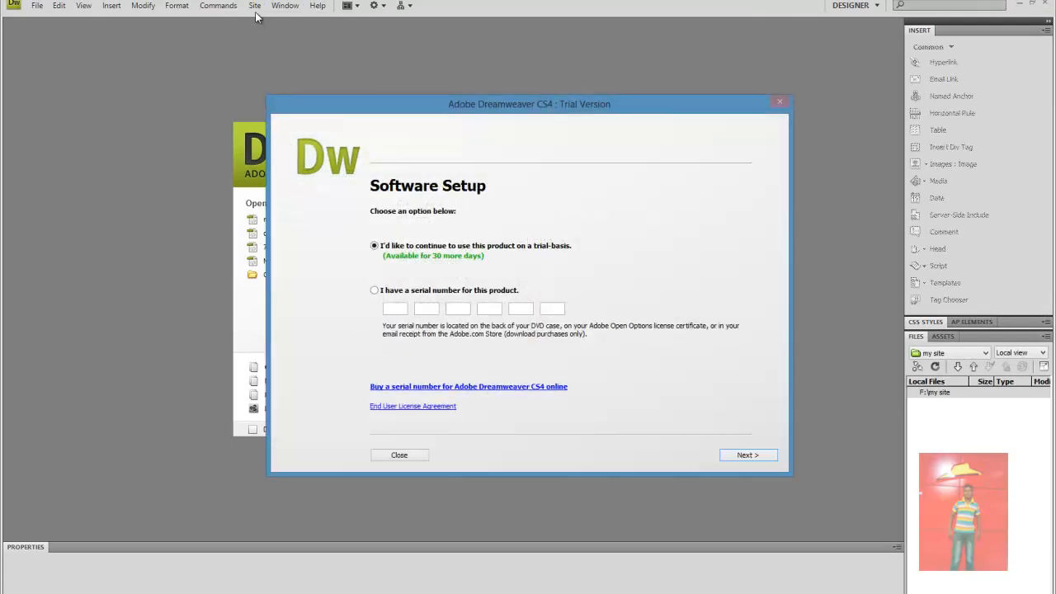
{"action": "left_click", "coordinate": [747, 456]}
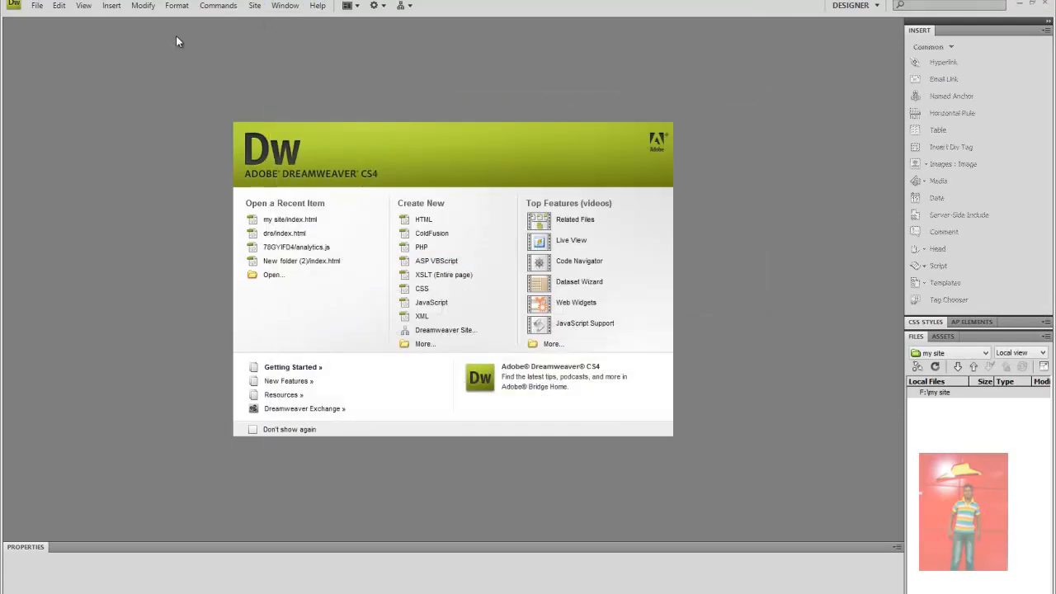
{"action": "left_click", "coordinate": [422, 222]}
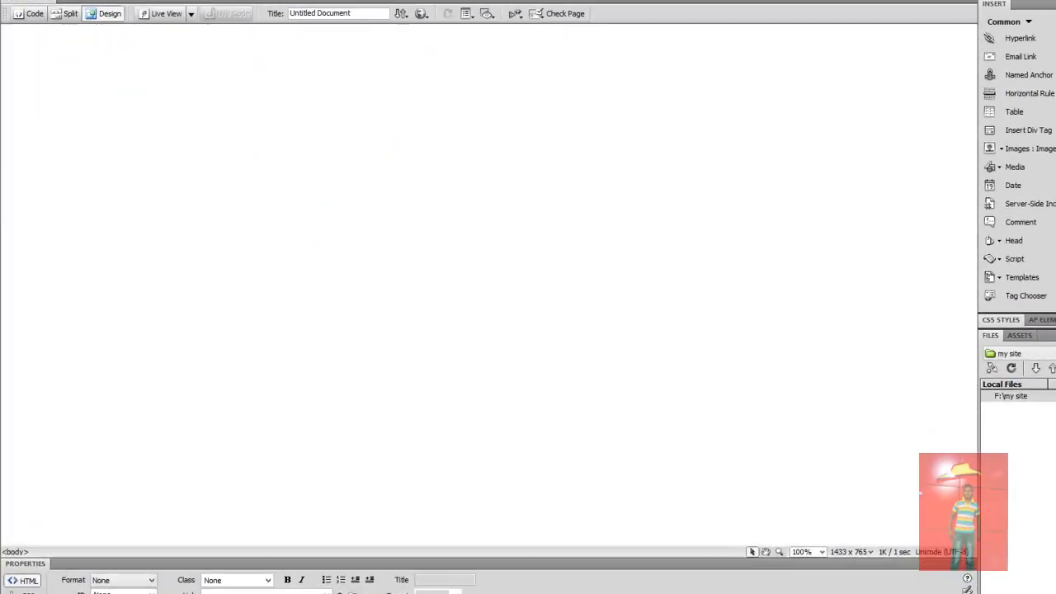
- Start saving the page and create and open a new folder named "my web site" on drive F:
{"action": "key", "text": "alt+f"}
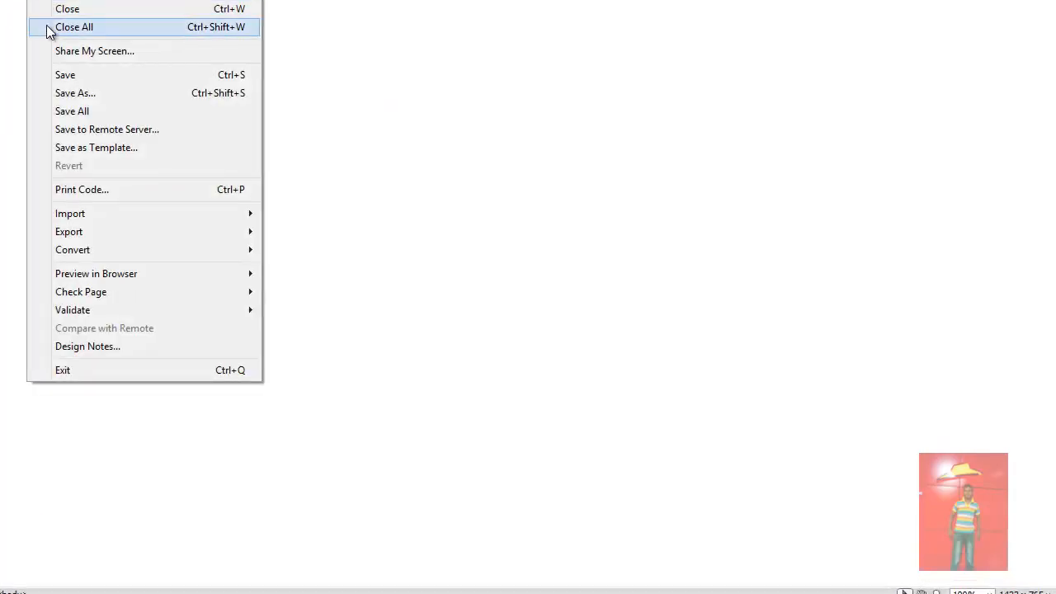
{"action": "left_click", "coordinate": [63, 74]}
{"action": "left_click", "coordinate": [495, 318]}
{"action": "left_click", "coordinate": [614, 317]}
{"action": "double_click", "coordinate": [614, 317]}
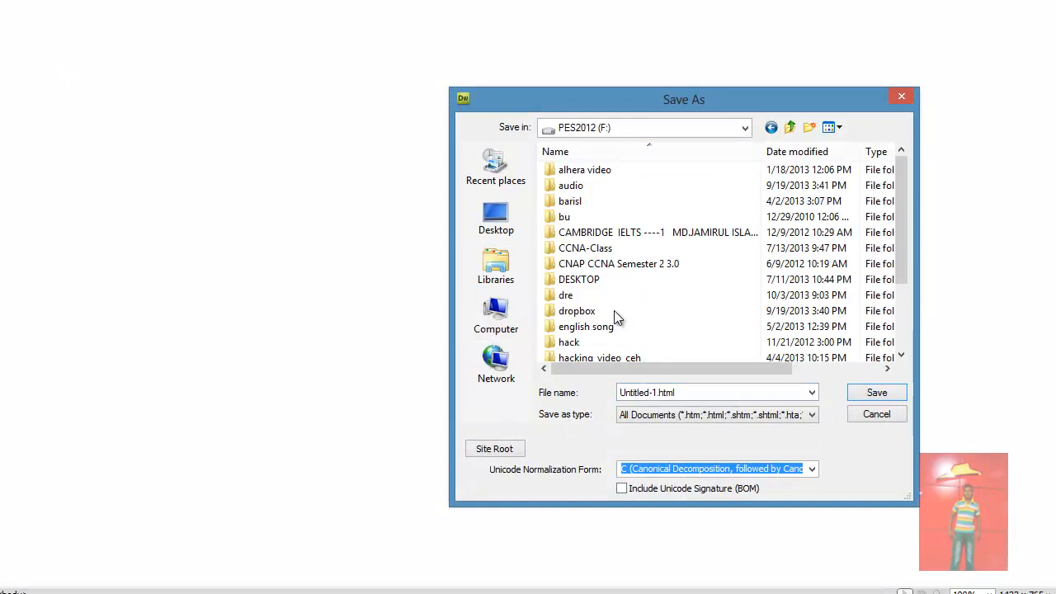
{"action": "scroll", "coordinate": [662, 269], "scroll_direction": "down", "scroll_amount": 2}
{"action": "left_click", "coordinate": [805, 130]}
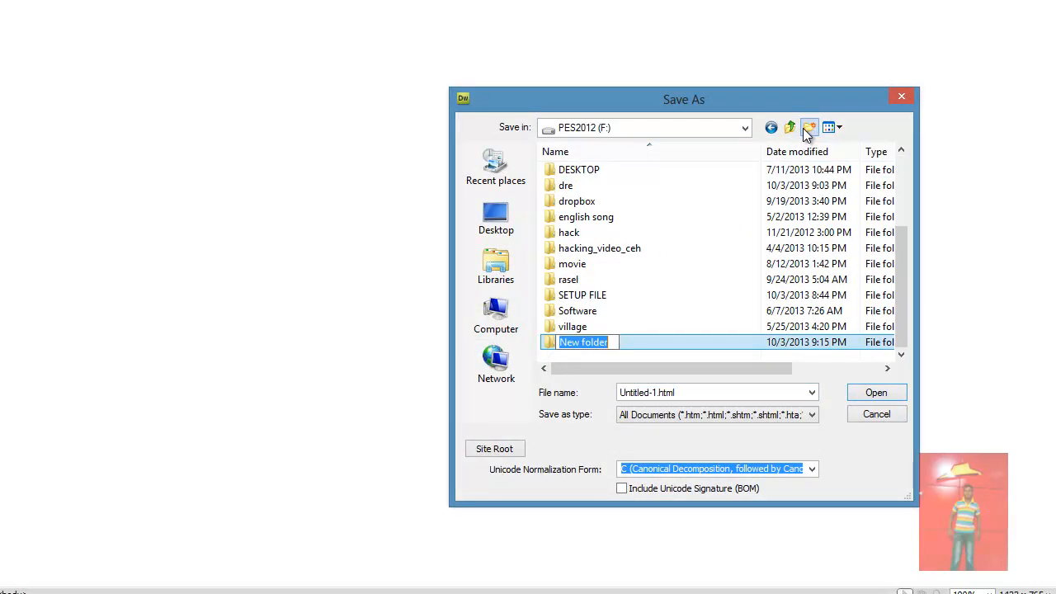
{"action": "type", "text": "my we"}
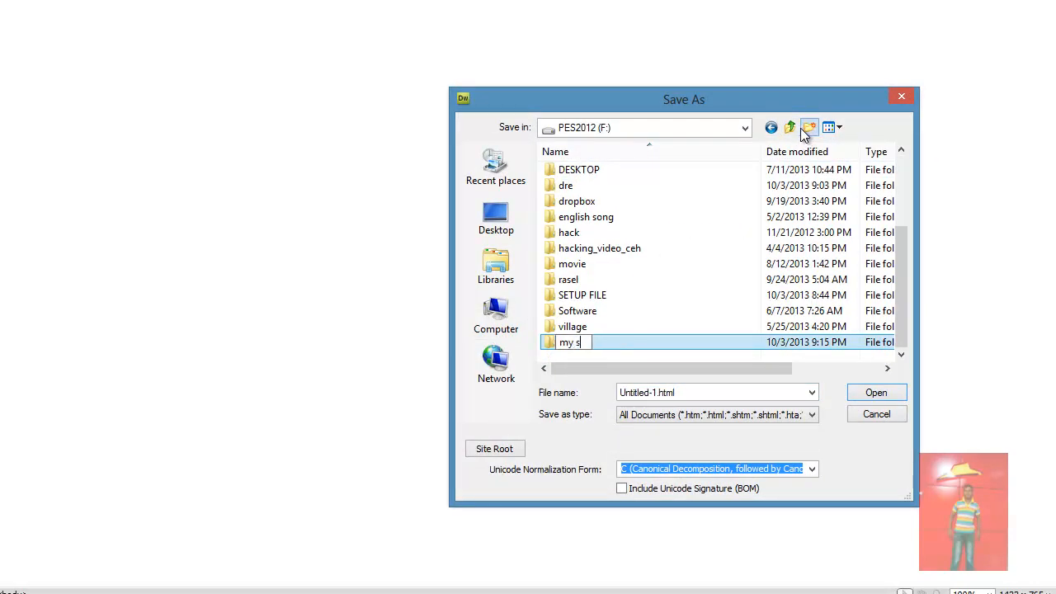
{"action": "type", "text": "b site"}
{"action": "key", "text": "Return"}
{"action": "key", "text": "Return"}
- Create a subfolder named "images" inside the "my web site" folder
{"action": "left_click", "coordinate": [802, 129]}
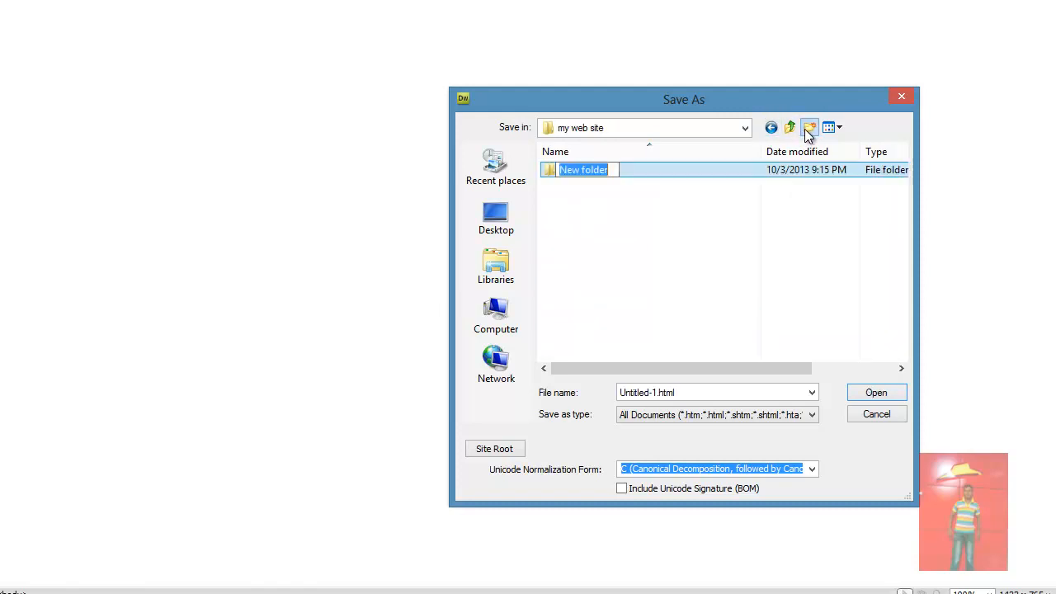
{"action": "type", "text": "i"}
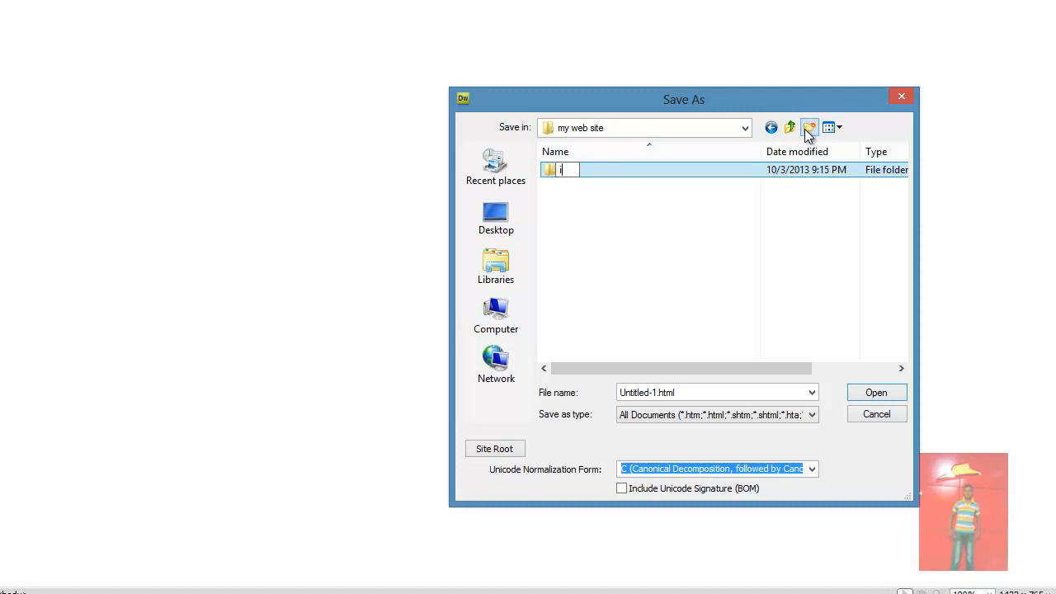
{"action": "type", "text": "mages"}
{"action": "key", "text": "Return"}
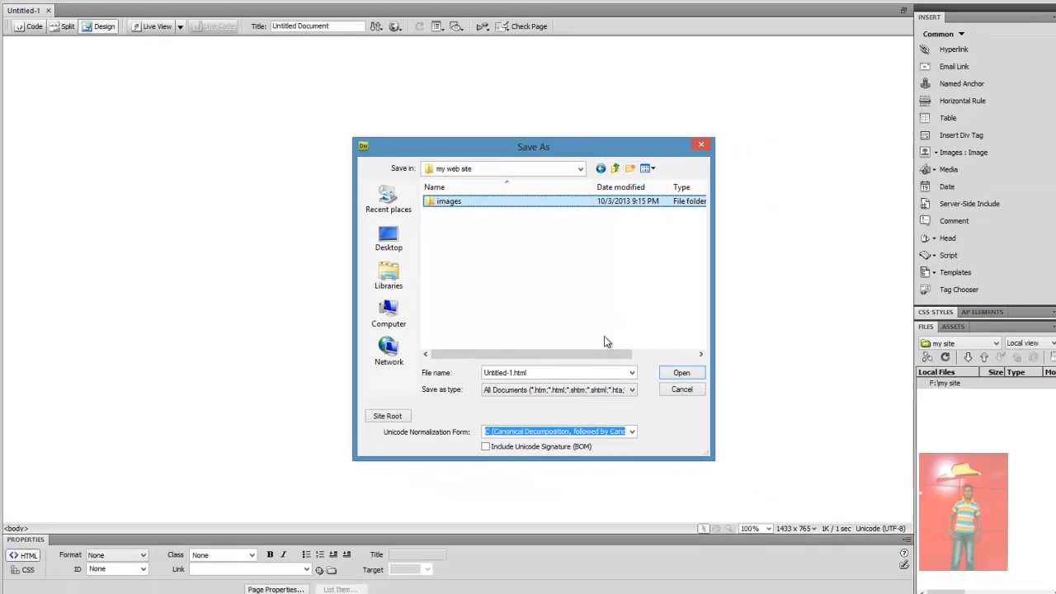
- Save the page as "index" in the "my web site" folder
{"action": "left_click", "coordinate": [696, 387]}
{"action": "type", "text": "index"}
{"action": "key", "text": "Return"}
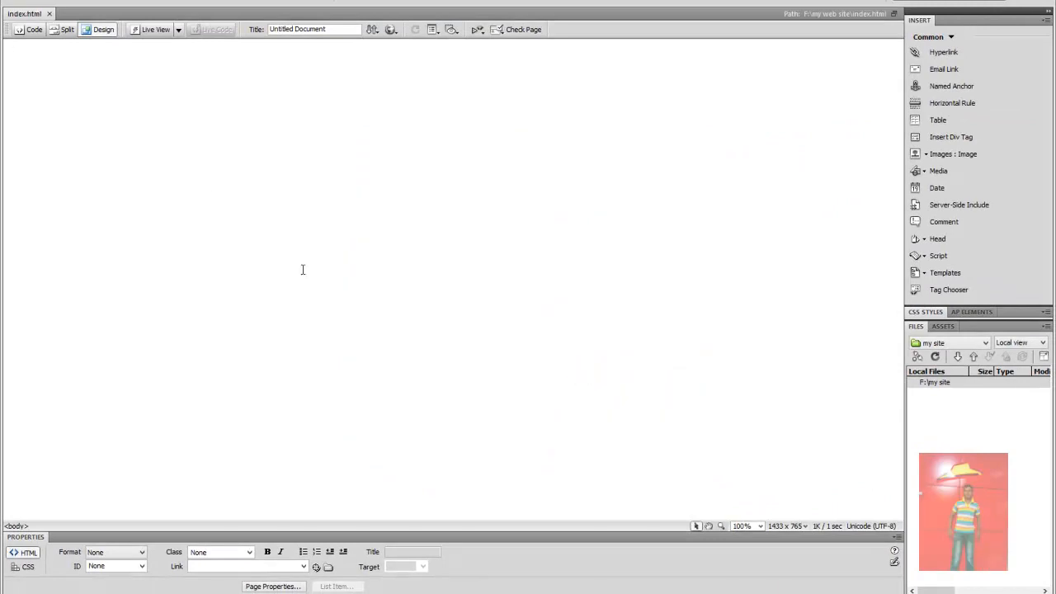
{"action": "left_click", "coordinate": [37, 1]}
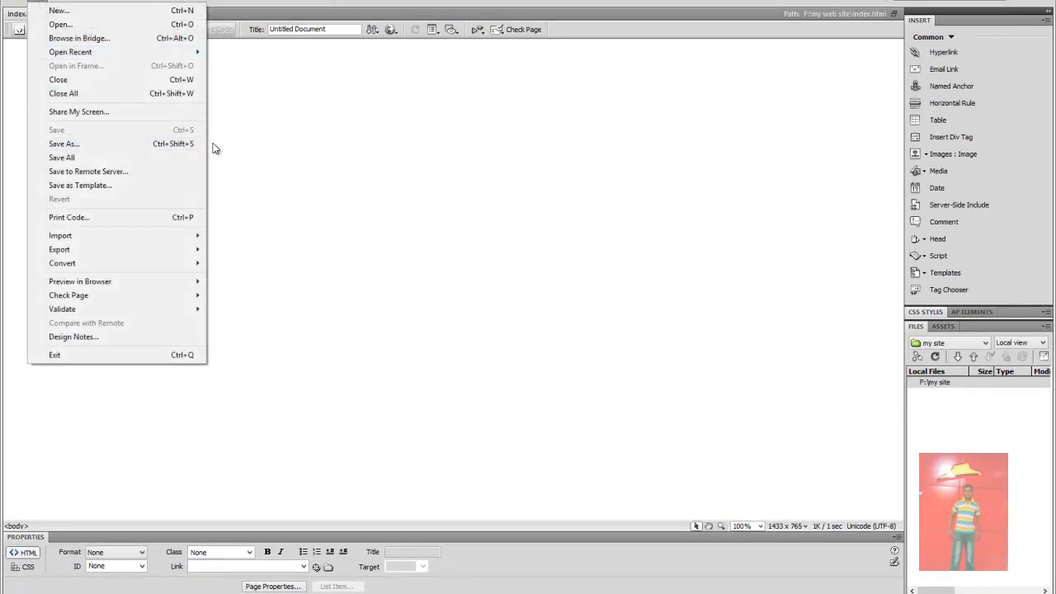
{"action": "left_click", "coordinate": [71, 146]}
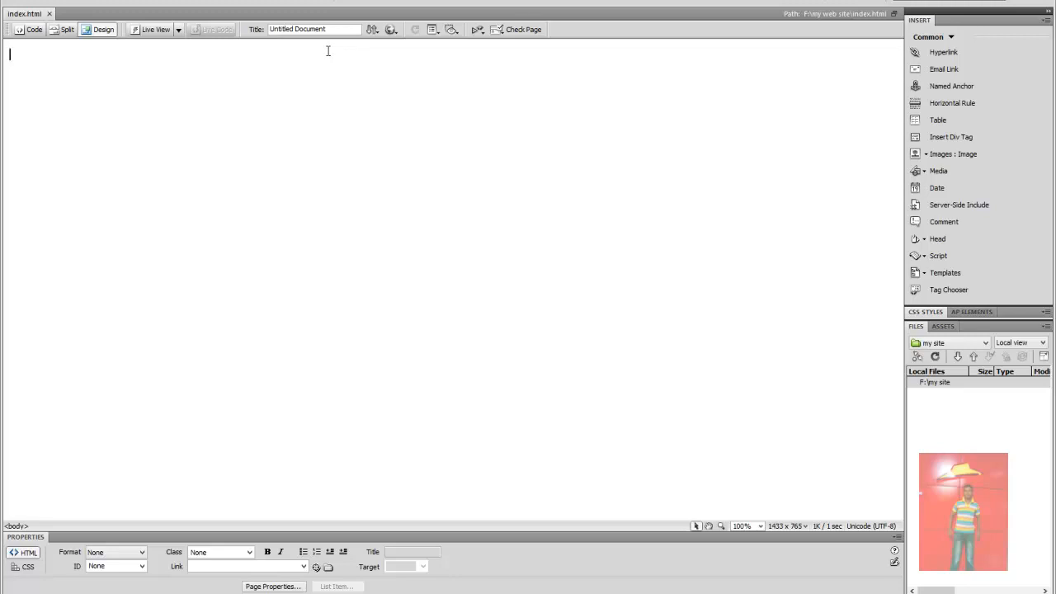
- Start a new site definition named "my site" with the "my web site" folder on F: as its local root folder
{"action": "left_click", "coordinate": [255, 2]}
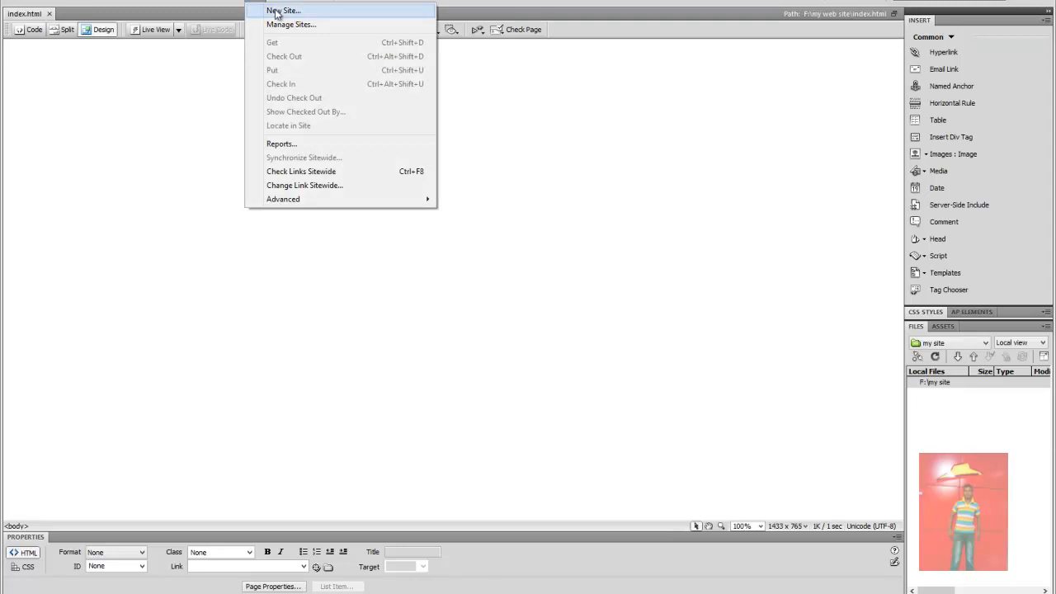
{"action": "left_click", "coordinate": [281, 10]}
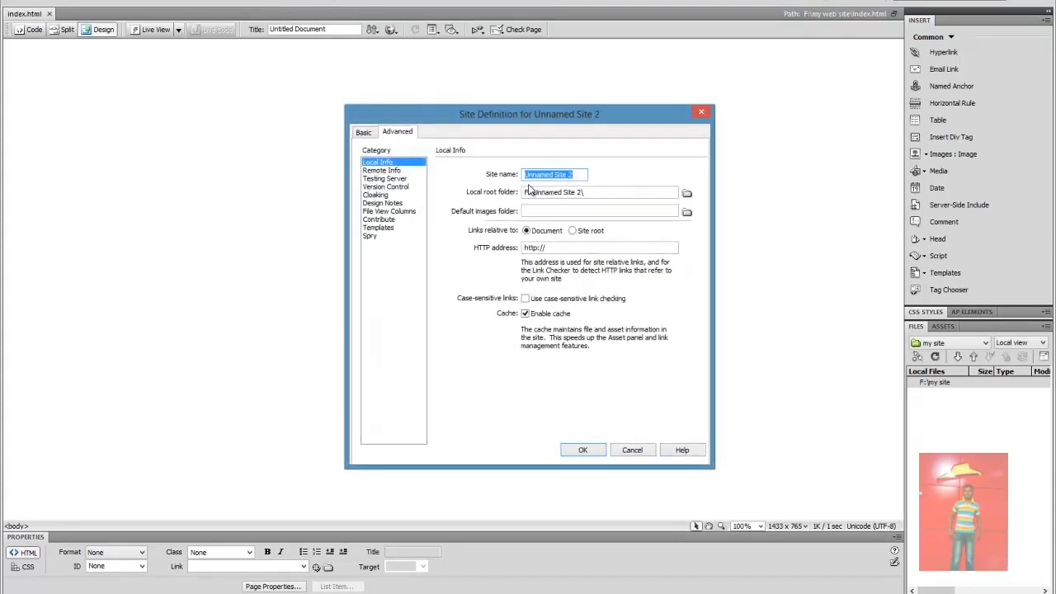
{"action": "type", "text": "my site"}
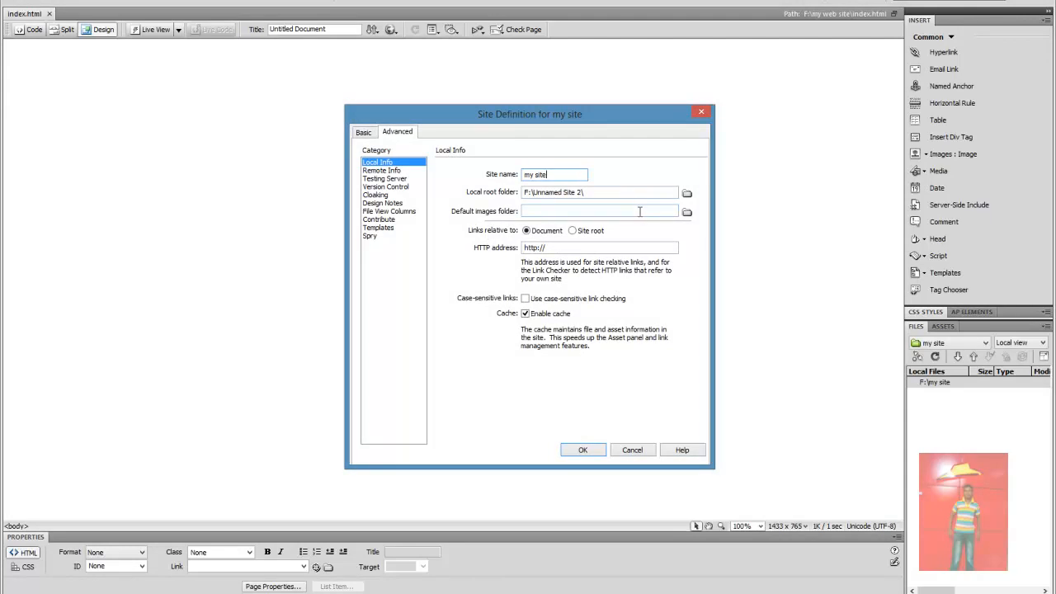
{"action": "left_click", "coordinate": [686, 193]}
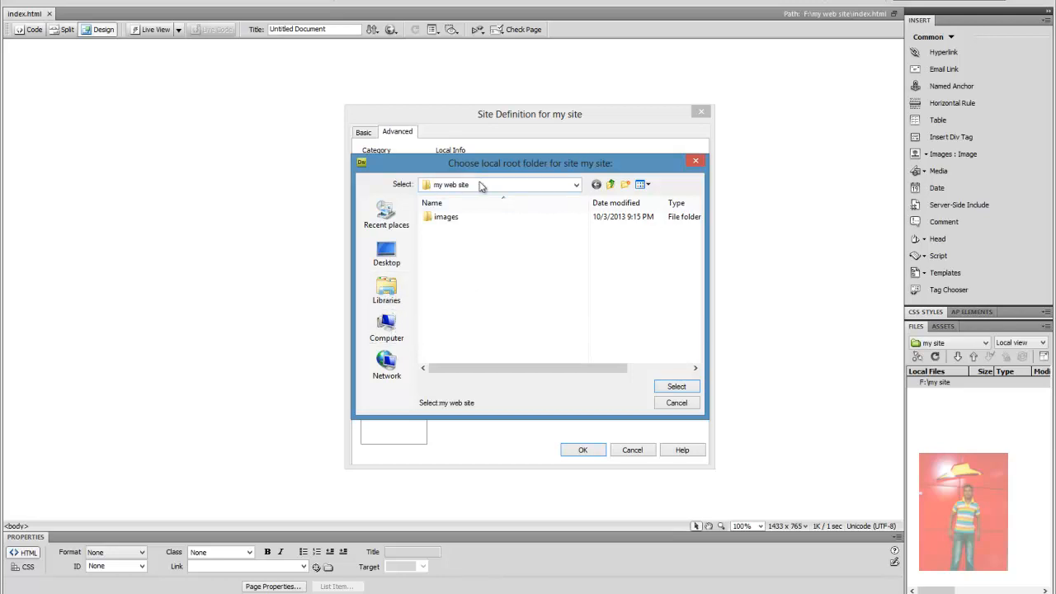
{"action": "left_click", "coordinate": [678, 386]}
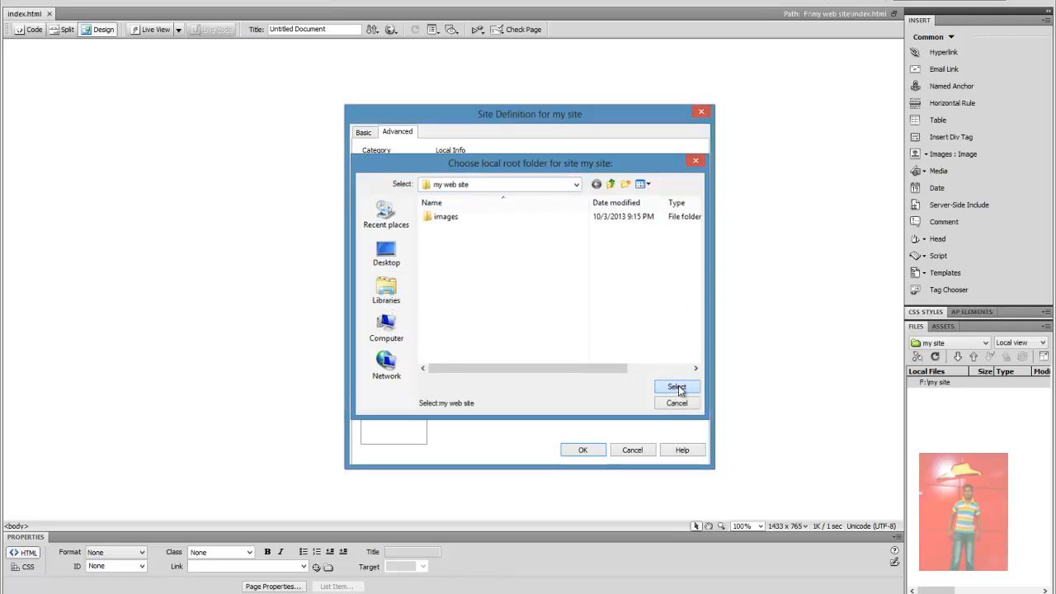
- Change the site name to "my site2" and finish the site definition
{"action": "left_click", "coordinate": [582, 450]}
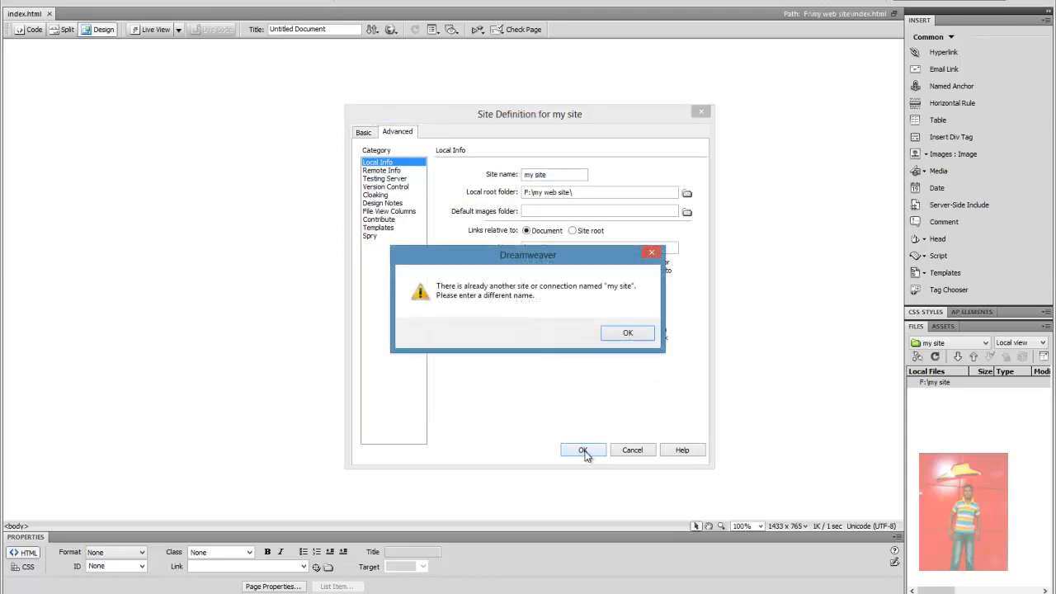
{"action": "left_click", "coordinate": [612, 335]}
{"action": "left_click", "coordinate": [558, 174]}
{"action": "type", "text": "2"}
{"action": "left_click", "coordinate": [590, 451]}
{"action": "key", "text": "F4"}
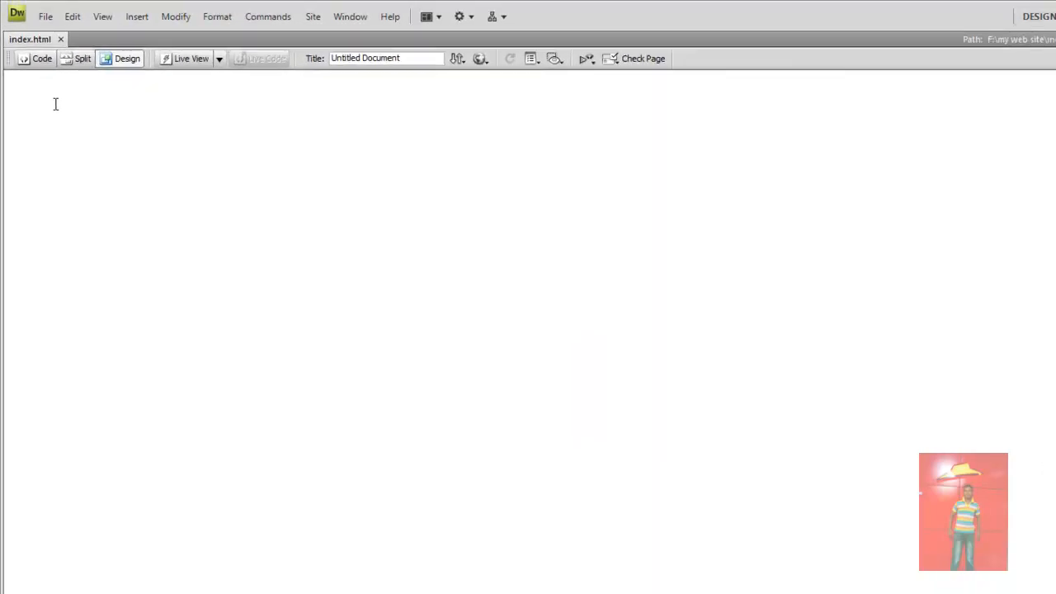
{"action": "left_click", "coordinate": [48, 25]}
{"action": "left_click", "coordinate": [522, 270]}
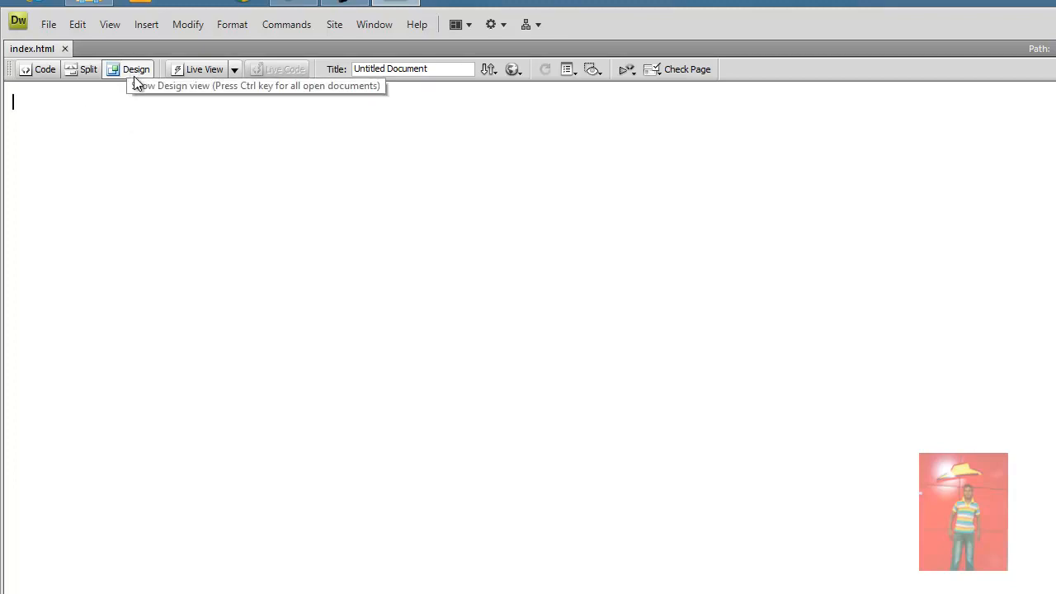
- View index.html in Split and Code views, and return through Split view to Design view
{"action": "left_click", "coordinate": [89, 69]}
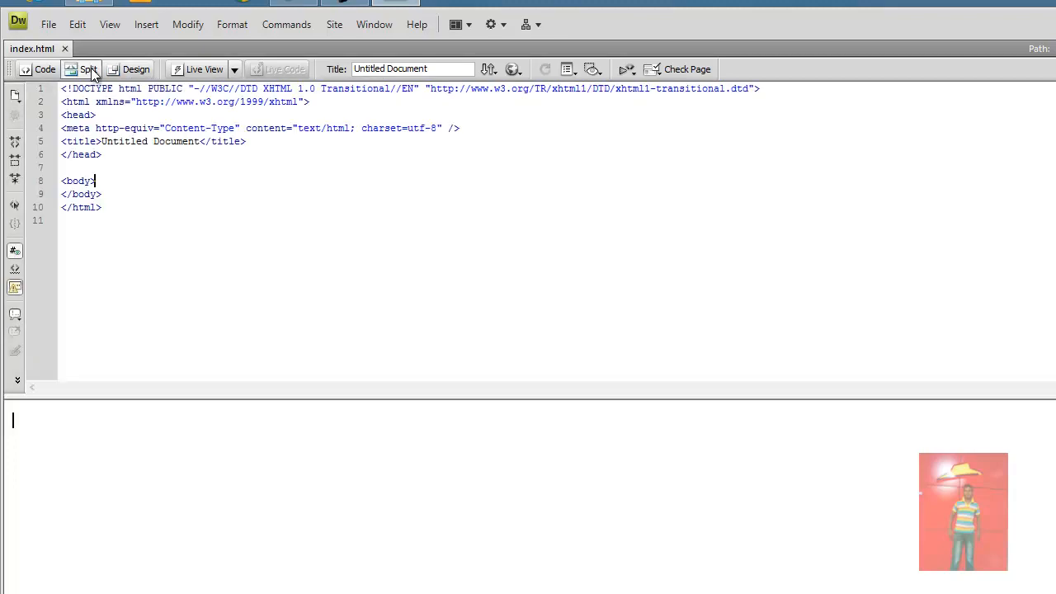
{"action": "left_click", "coordinate": [47, 71]}
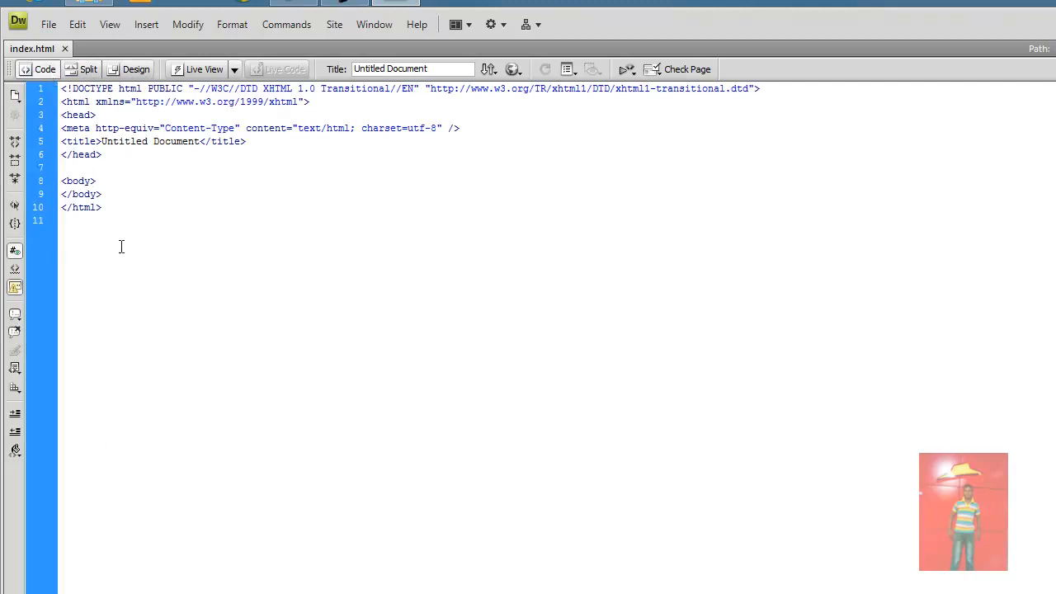
{"action": "left_click", "coordinate": [79, 70]}
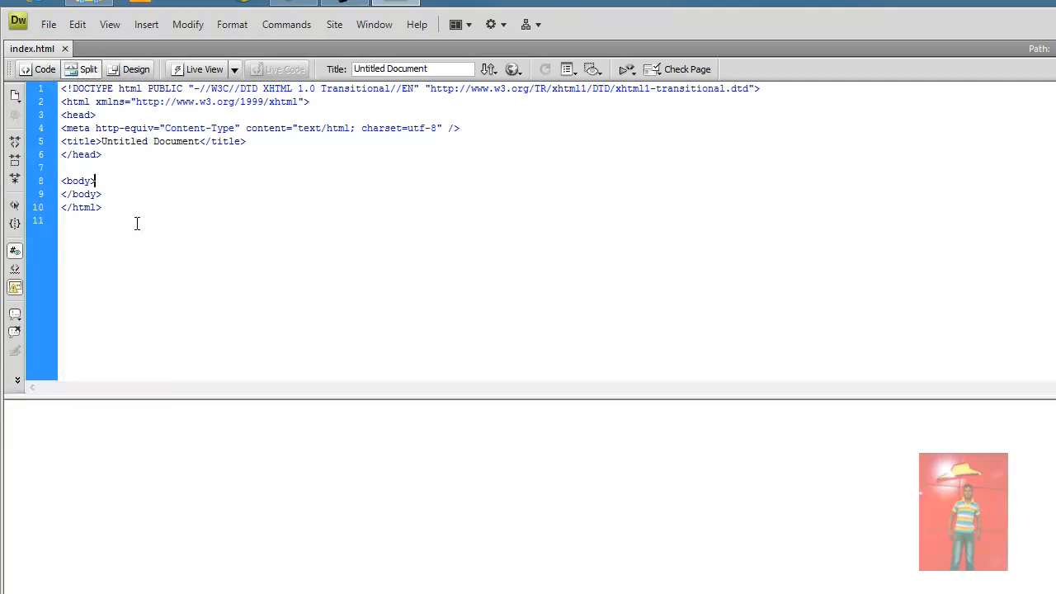
{"action": "left_click", "coordinate": [112, 74]}
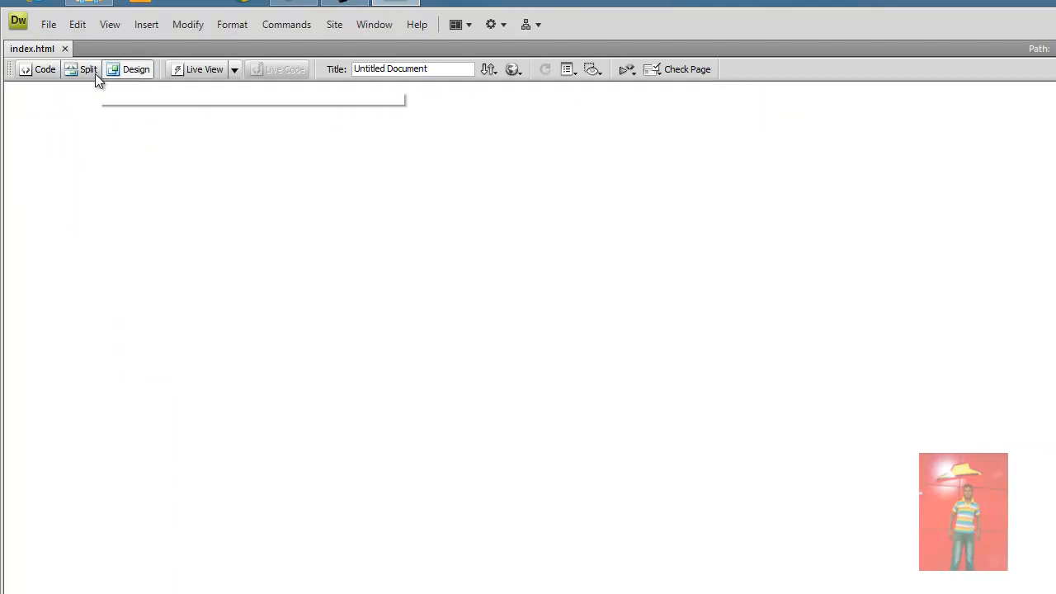
- Show the page in Split view and set the document title to "welcome to my web site"
{"action": "left_click", "coordinate": [96, 74]}
{"action": "left_click_drag", "start_coordinate": [429, 69], "coordinate": [343, 69]}
{"action": "type", "text": "w"}
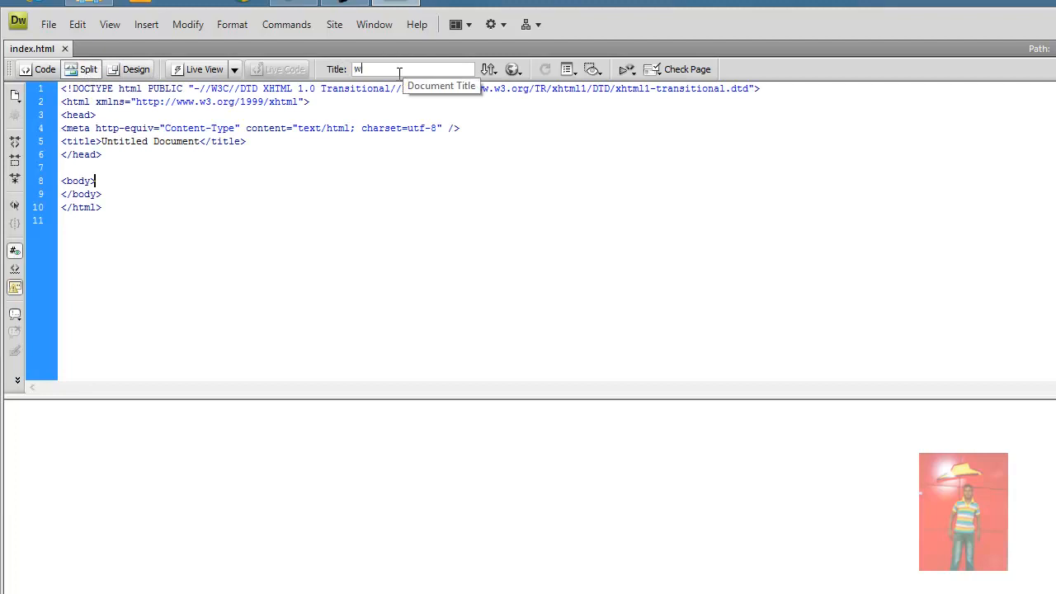
{"action": "type", "text": "elcome to my web site"}
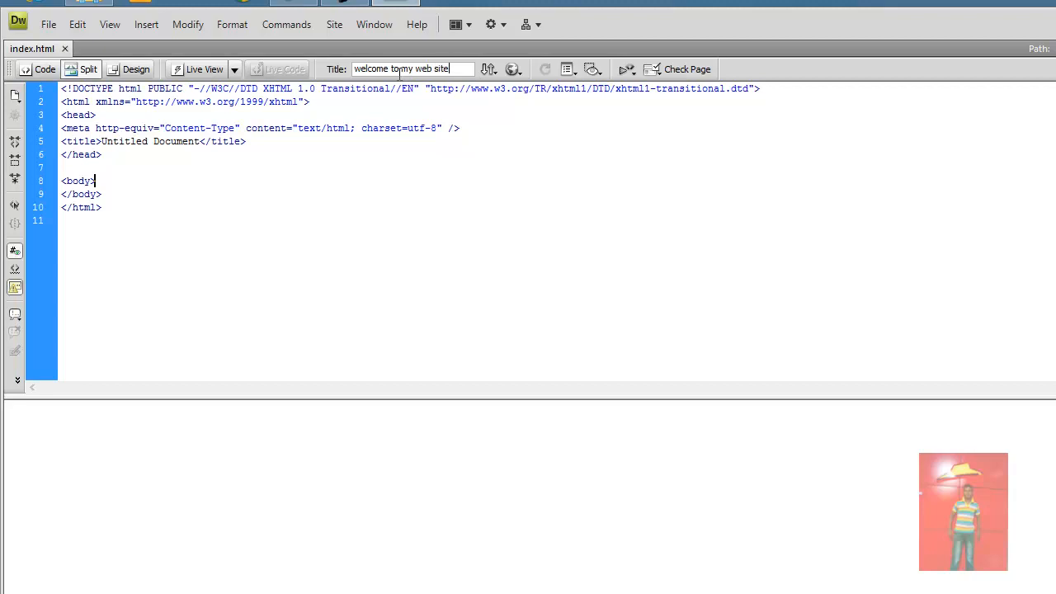
{"action": "key", "text": "Return"}
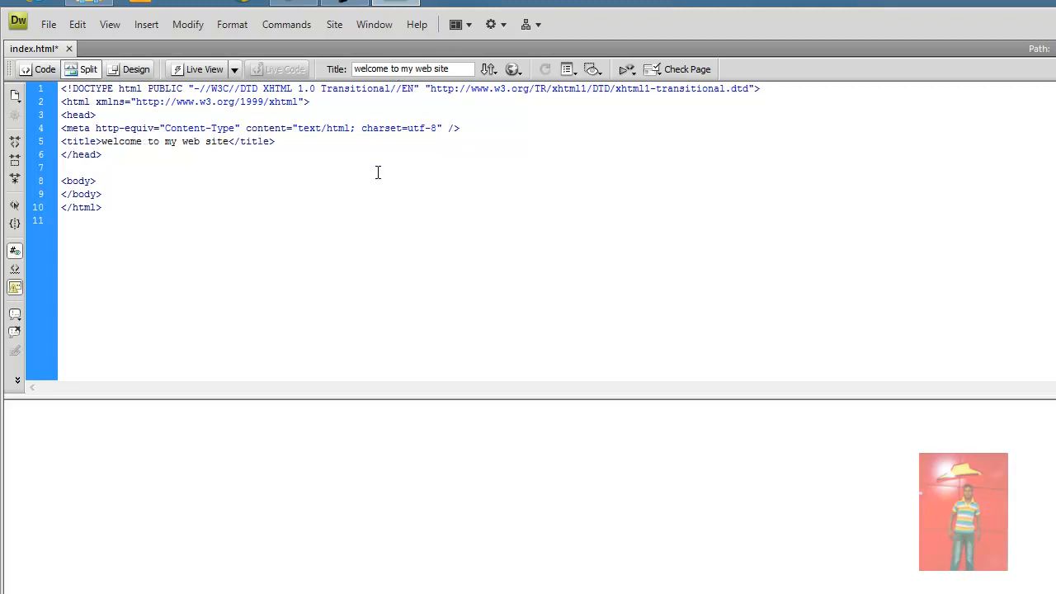
{"action": "left_click", "coordinate": [378, 170]}
- In Design view, insert a table with 1 row and 1 column, 200 pixels wide, with border thickness 0
{"action": "left_click", "coordinate": [127, 69]}
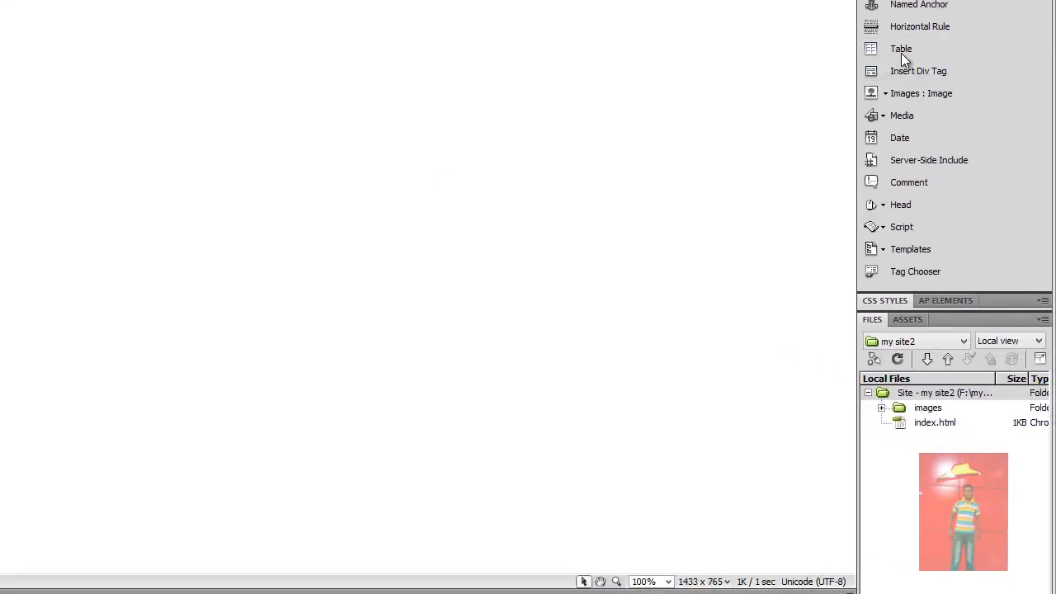
{"action": "left_click", "coordinate": [900, 49]}
{"action": "double_click", "coordinate": [336, 187]}
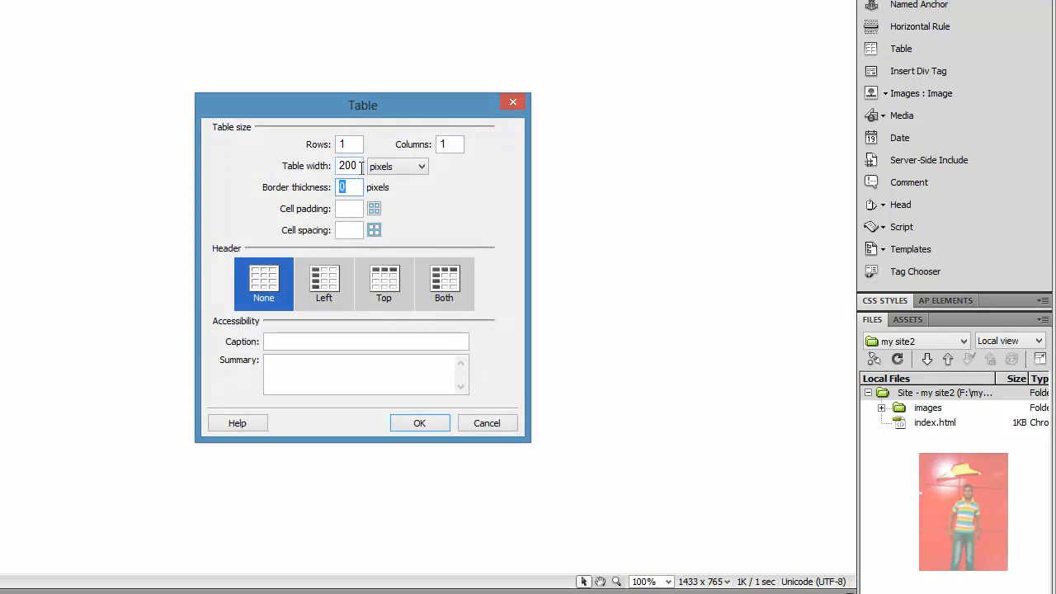
{"action": "left_click", "coordinate": [420, 425]}
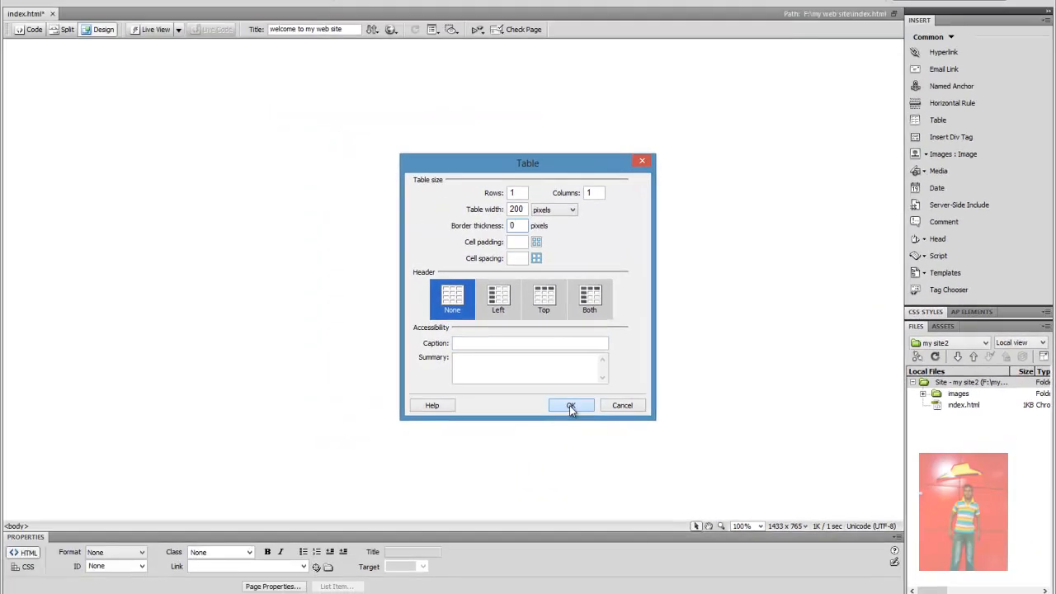
- Enlarge the table to fill most of the visible page, about 1377 pixels wide
{"action": "left_click", "coordinate": [129, 60]}
{"action": "left_click", "coordinate": [132, 60]}
{"action": "left_click_drag", "start_coordinate": [132, 59], "coordinate": [874, 500]}
- Align the table cell's content horizontally to Left and vertically to Top
{"action": "left_click", "coordinate": [457, 184]}
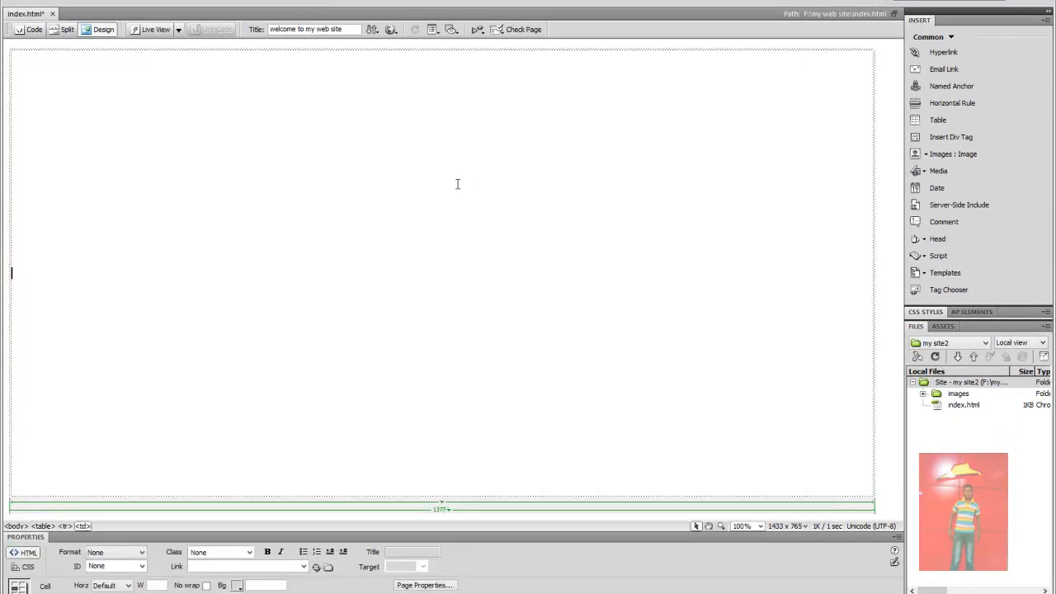
{"action": "left_click", "coordinate": [128, 585]}
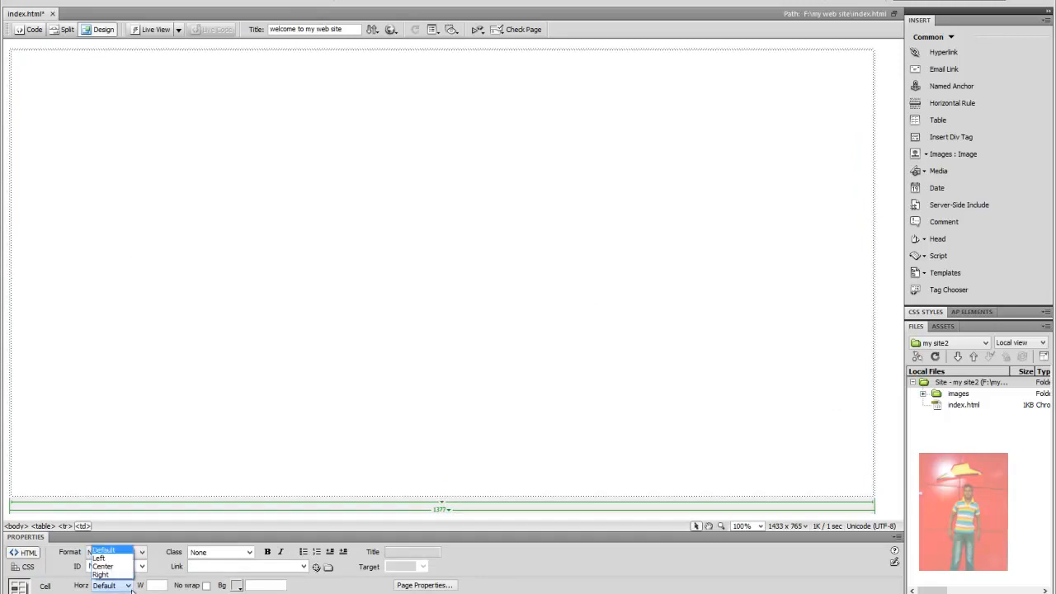
{"action": "left_click", "coordinate": [103, 557]}
{"action": "left_click", "coordinate": [115, 593]}
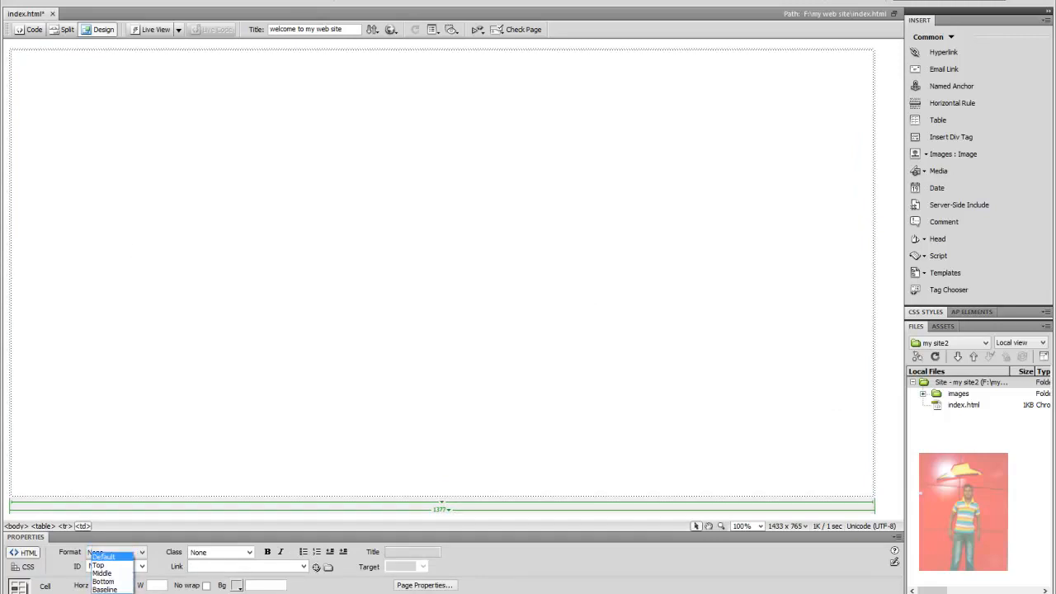
{"action": "left_click", "coordinate": [105, 565]}
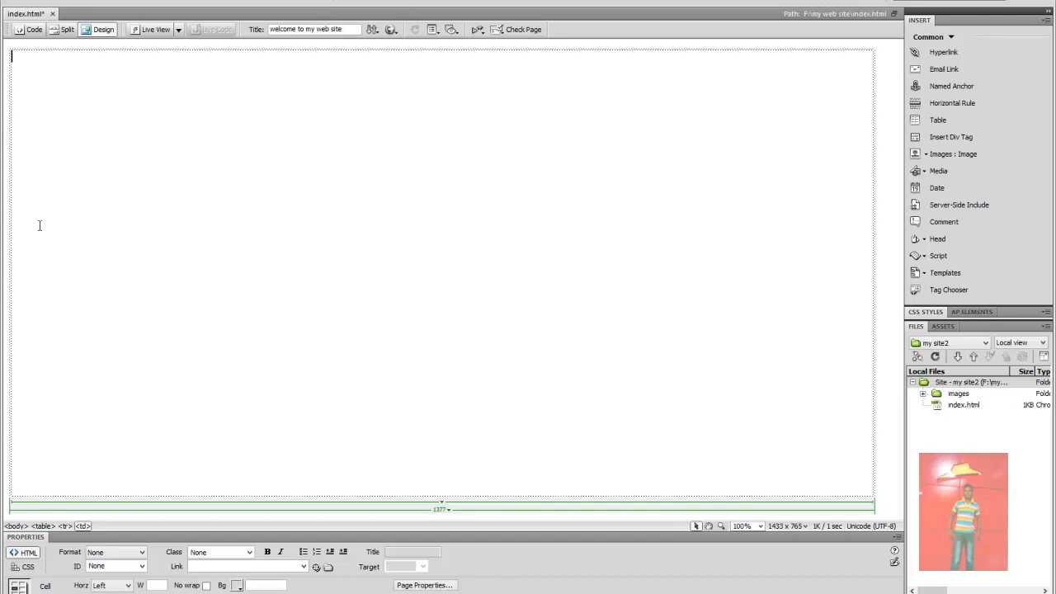
- Try centering the table cell's content horizontally, and restore the alignment to Left and Top
{"action": "left_click", "coordinate": [112, 584]}
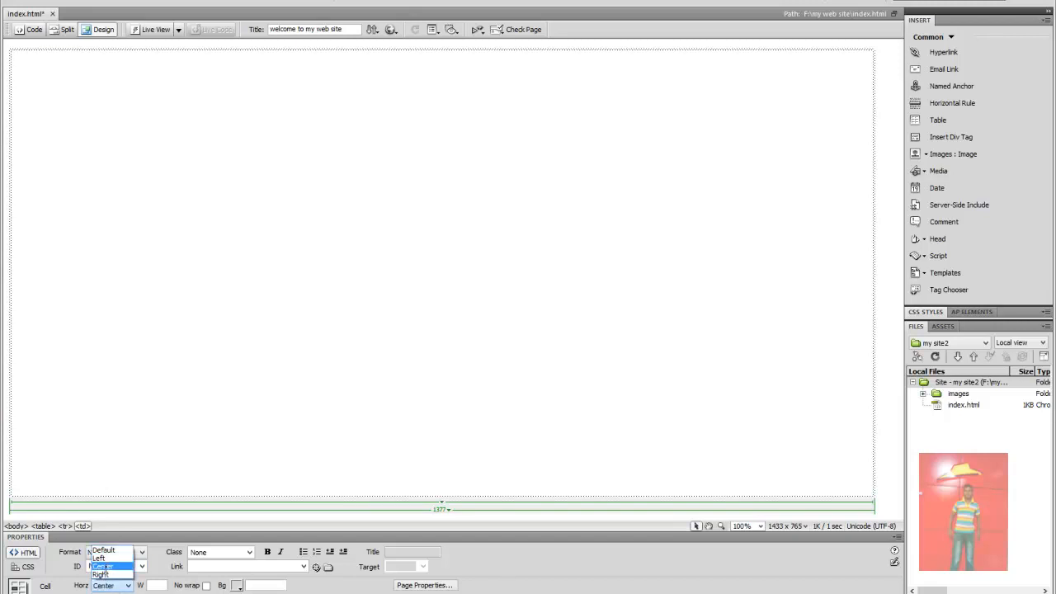
{"action": "left_click", "coordinate": [103, 566]}
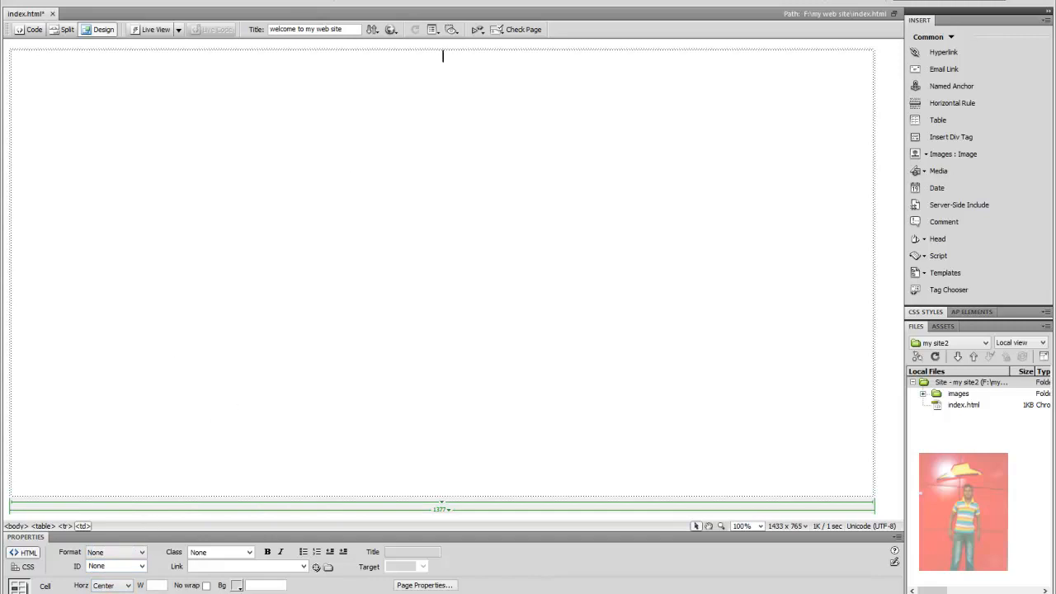
{"action": "left_click", "coordinate": [112, 585]}
{"action": "left_click", "coordinate": [103, 568]}
{"action": "left_click", "coordinate": [117, 586]}
{"action": "left_click", "coordinate": [109, 559]}
{"action": "left_click", "coordinate": [112, 593]}
{"action": "left_click", "coordinate": [110, 565]}
- Insert a 1-row, 1-column table, 200 pixels wide with border thickness 0, inside the page cell and widen it to about 1369 pixels
{"action": "left_click", "coordinate": [959, 125]}
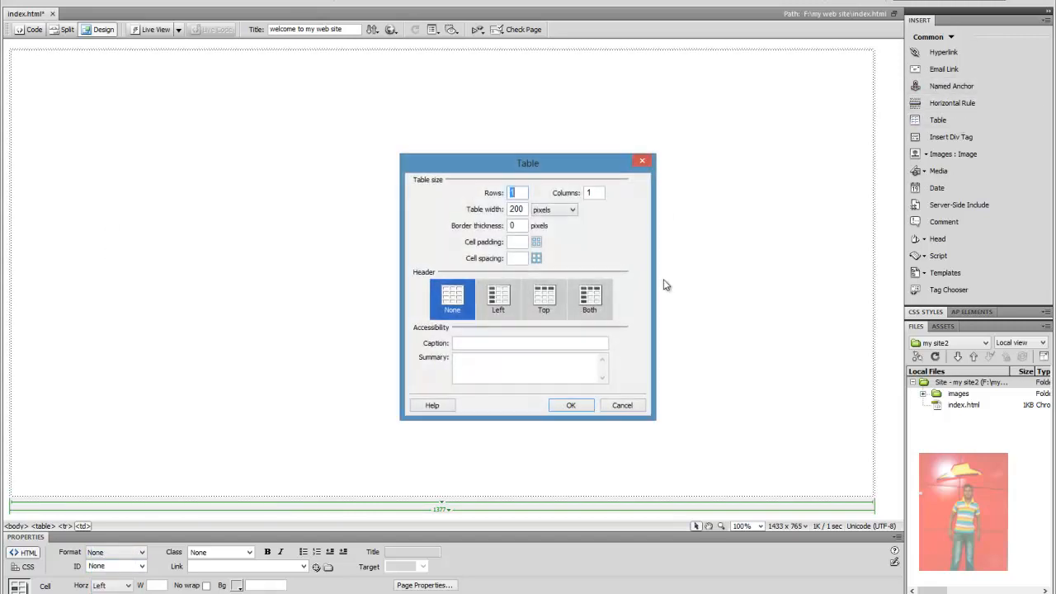
{"action": "left_click", "coordinate": [573, 408]}
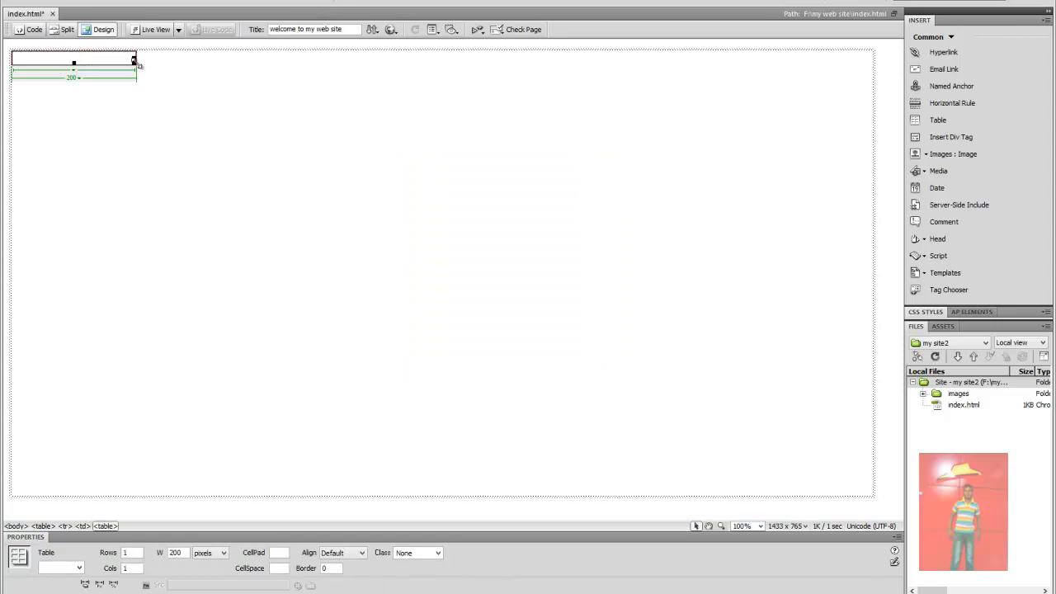
{"action": "left_click", "coordinate": [134, 62]}
{"action": "left_click_drag", "start_coordinate": [134, 62], "coordinate": [868, 73]}
- Add a second row to the nested table and increase the height of both rows
{"action": "left_click", "coordinate": [539, 66]}
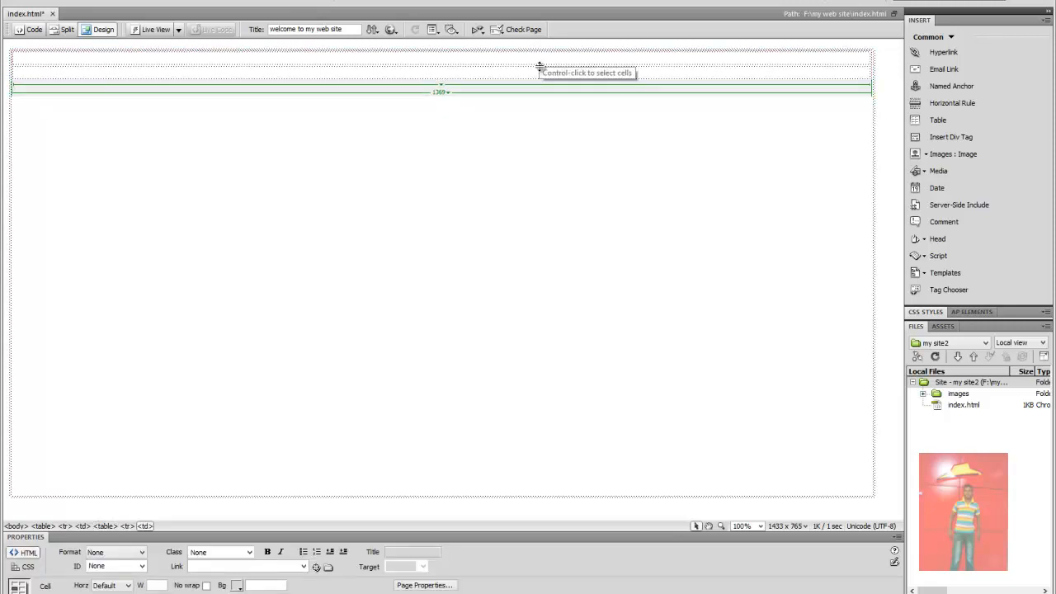
{"action": "left_click_drag", "start_coordinate": [442, 80], "coordinate": [449, 121]}
{"action": "left_click", "coordinate": [170, 59]}
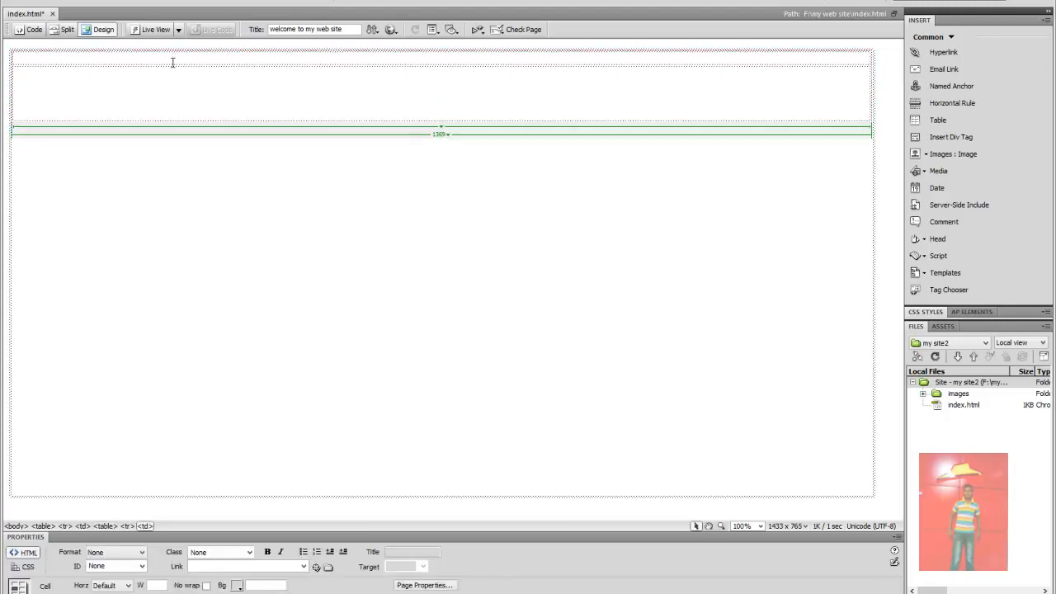
{"action": "left_click_drag", "start_coordinate": [170, 64], "coordinate": [171, 80]}
- Split the cell in the nested table's first row into 2 columns
{"action": "left_click", "coordinate": [173, 66]}
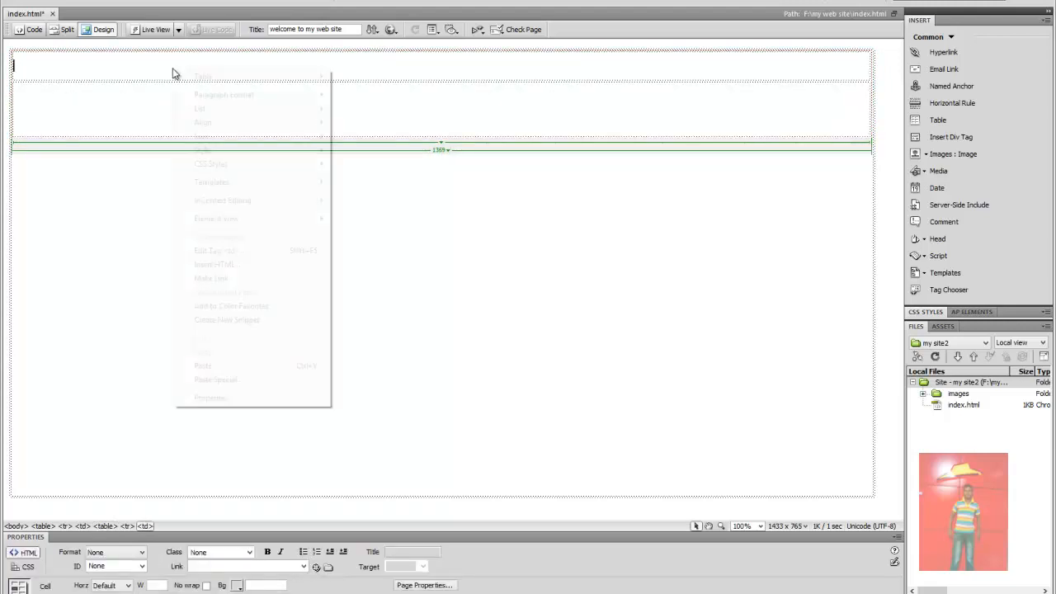
{"action": "right_click", "coordinate": [173, 68]}
{"action": "mouse_move", "coordinate": [204, 76]}
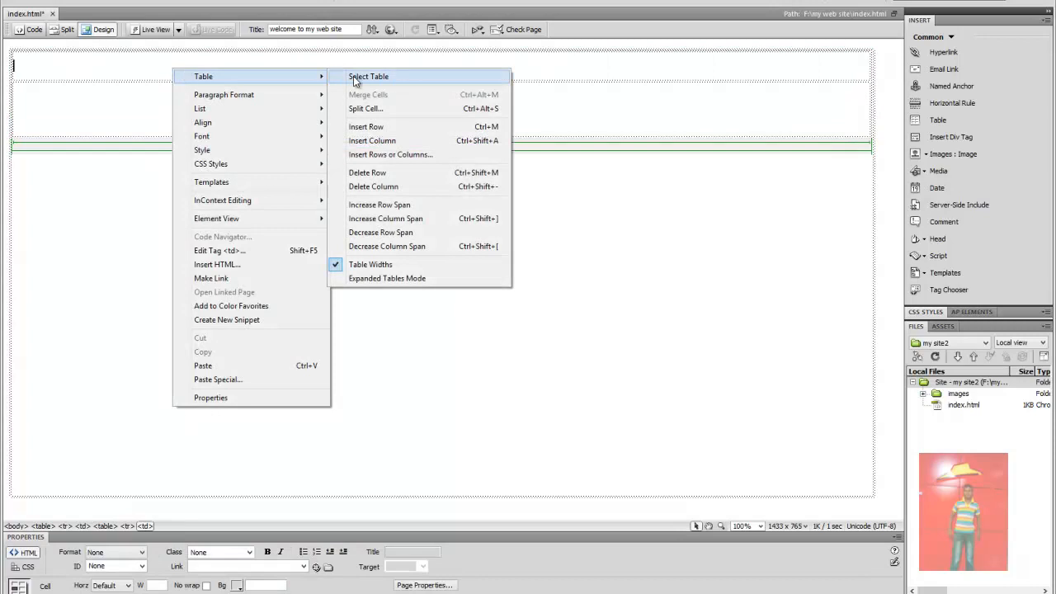
{"action": "left_click", "coordinate": [365, 108]}
{"action": "left_click", "coordinate": [517, 290]}
{"action": "left_click", "coordinate": [617, 282]}
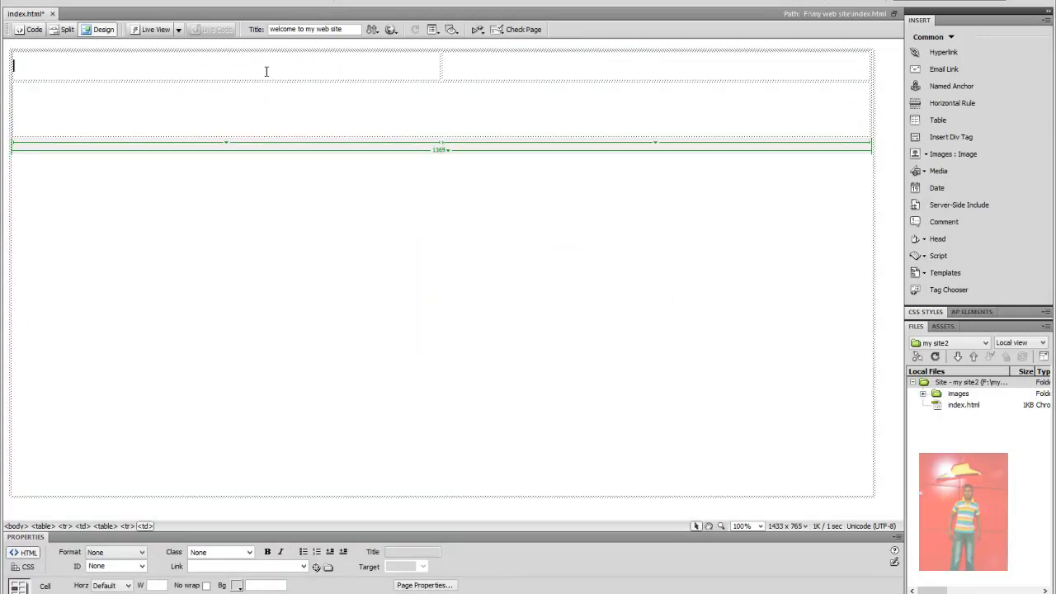
- Set the background color of both cells in the first row to red
{"action": "left_click", "coordinate": [238, 585]}
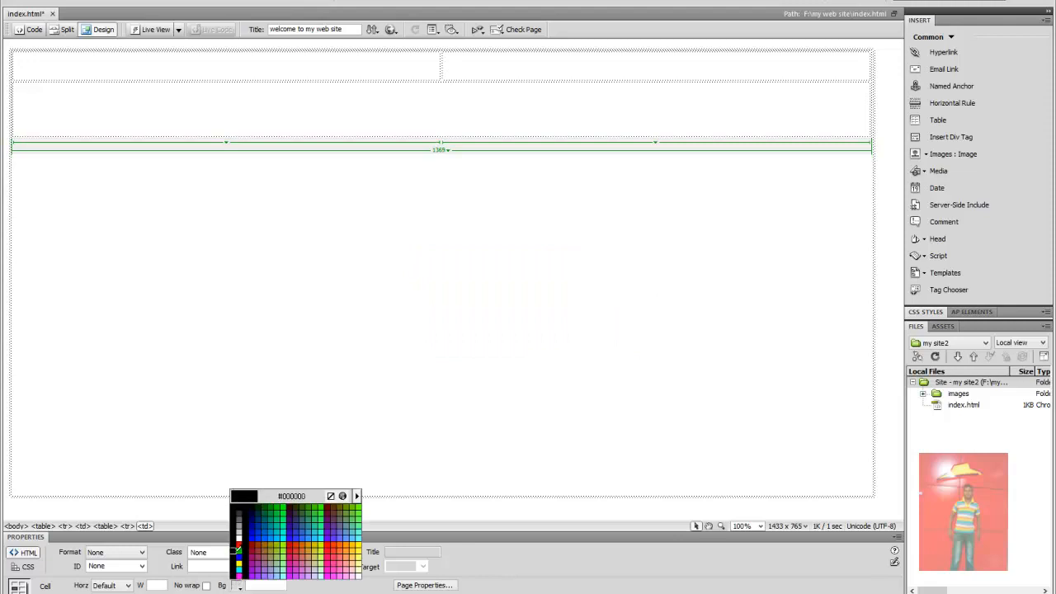
{"action": "left_click", "coordinate": [238, 545]}
{"action": "left_click", "coordinate": [471, 64]}
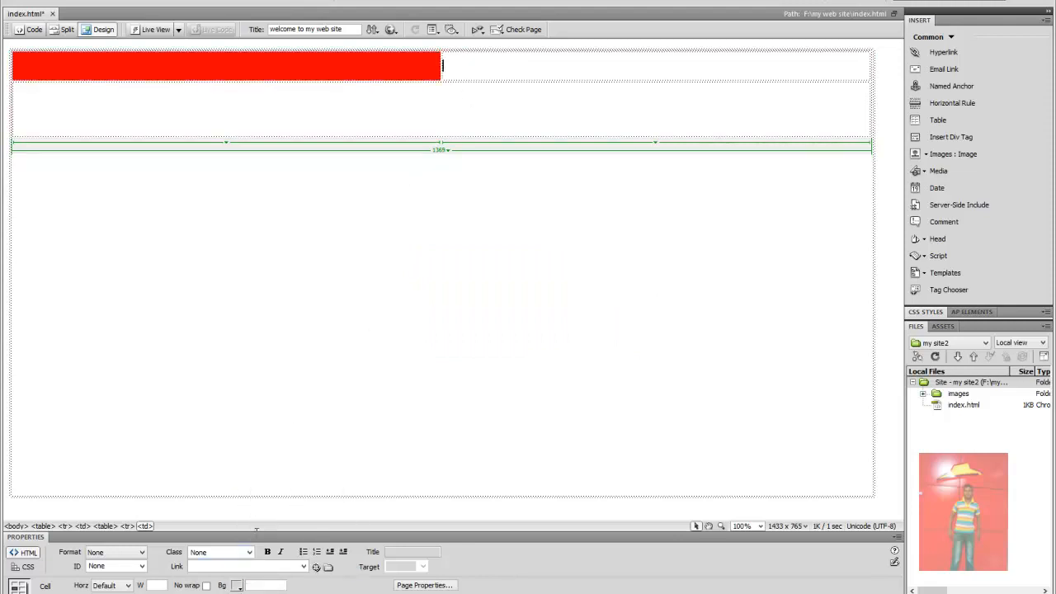
{"action": "left_click", "coordinate": [237, 585]}
{"action": "left_click", "coordinate": [239, 545]}
- Align the second-row cell's content horizontally to Left and vertically to Top
{"action": "left_click", "coordinate": [390, 112]}
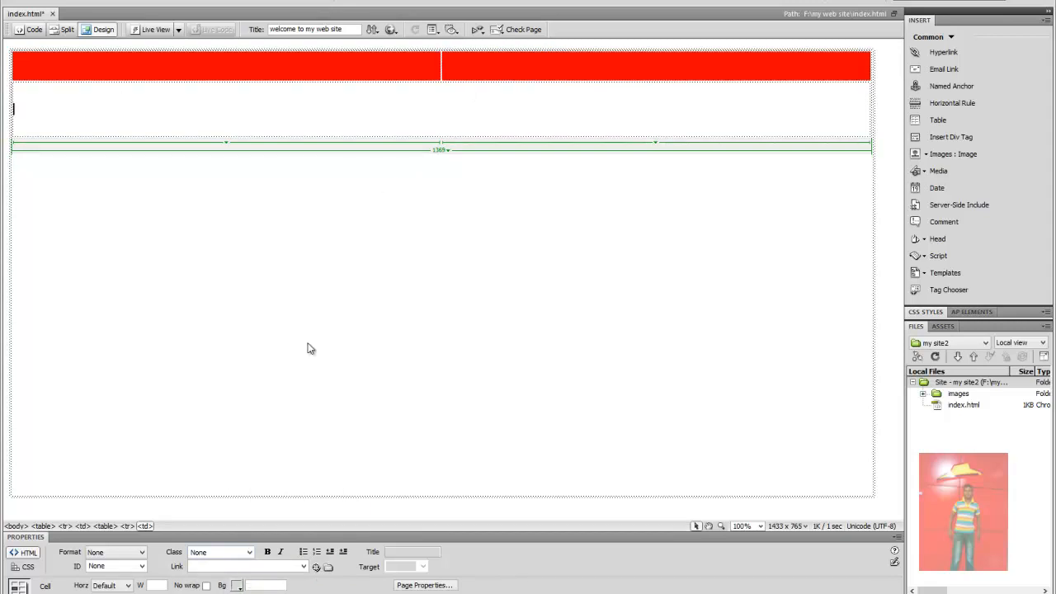
{"action": "left_click", "coordinate": [95, 581]}
{"action": "left_click", "coordinate": [107, 563]}
{"action": "left_click", "coordinate": [111, 592]}
{"action": "left_click", "coordinate": [107, 565]}
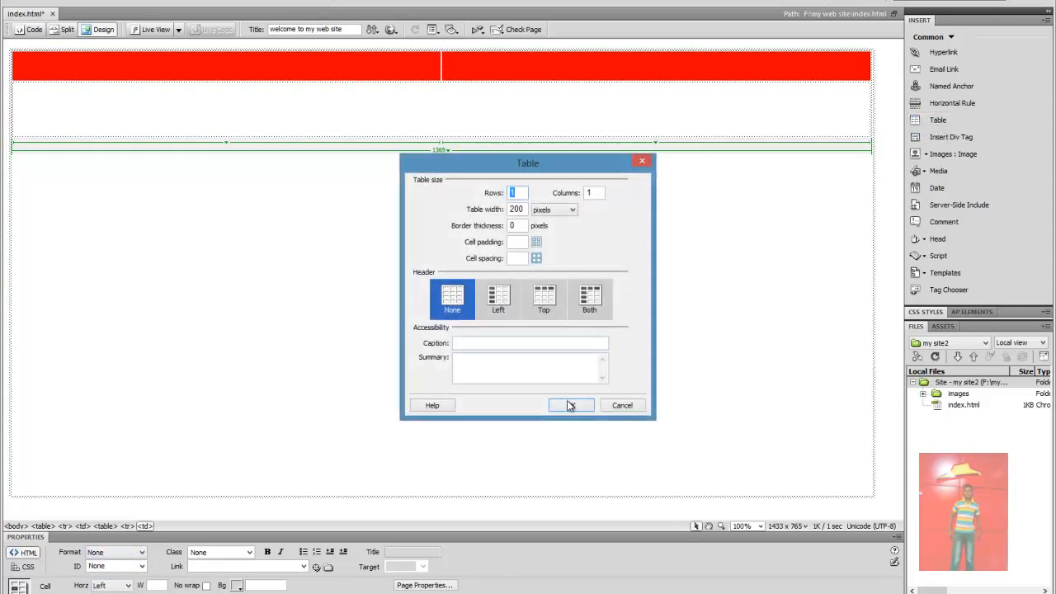
- Try inserting a 1-row, 1-column table in the second row, widened to about 1361 pixels, and undo it
{"action": "left_click", "coordinate": [568, 401]}
{"action": "left_click_drag", "start_coordinate": [141, 100], "coordinate": [863, 124]}
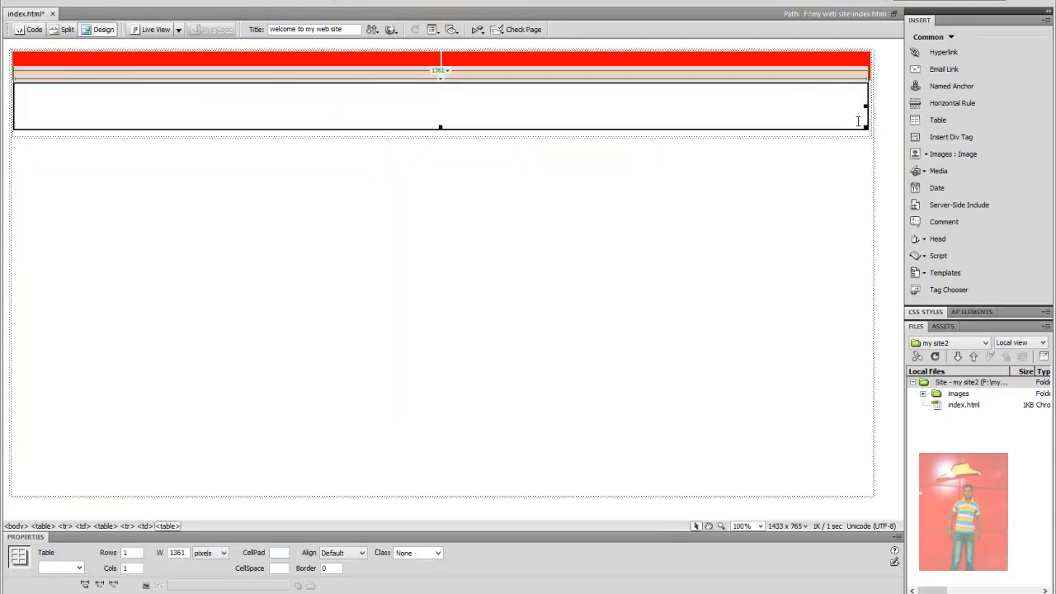
{"action": "left_click", "coordinate": [855, 117]}
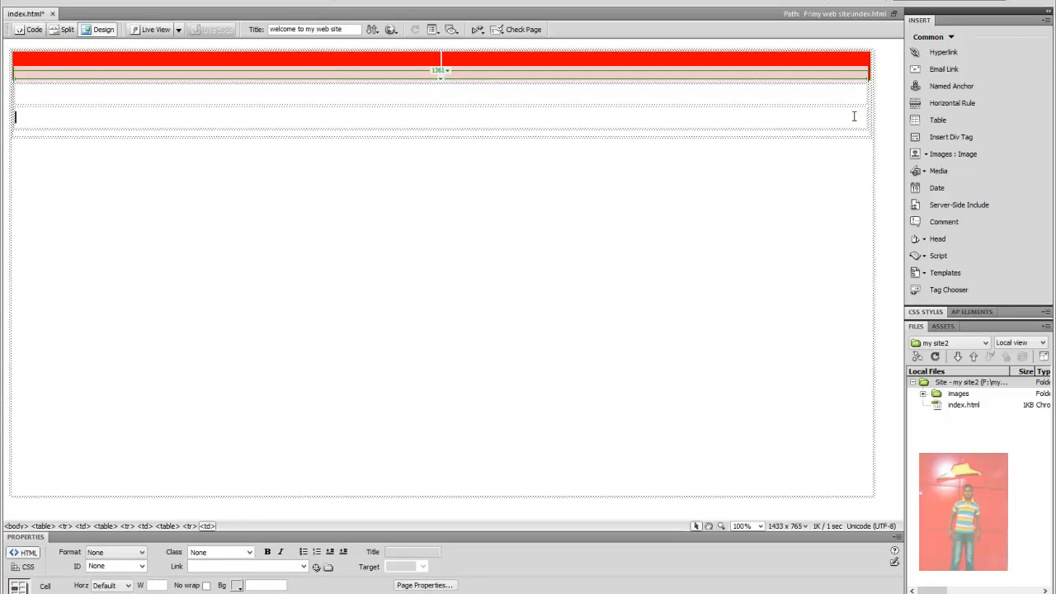
{"action": "key", "text": "ctrl+z"}
{"action": "key", "text": "ctrl+z"}
- Add a third row to the table below the second row
{"action": "left_click", "coordinate": [435, 233]}
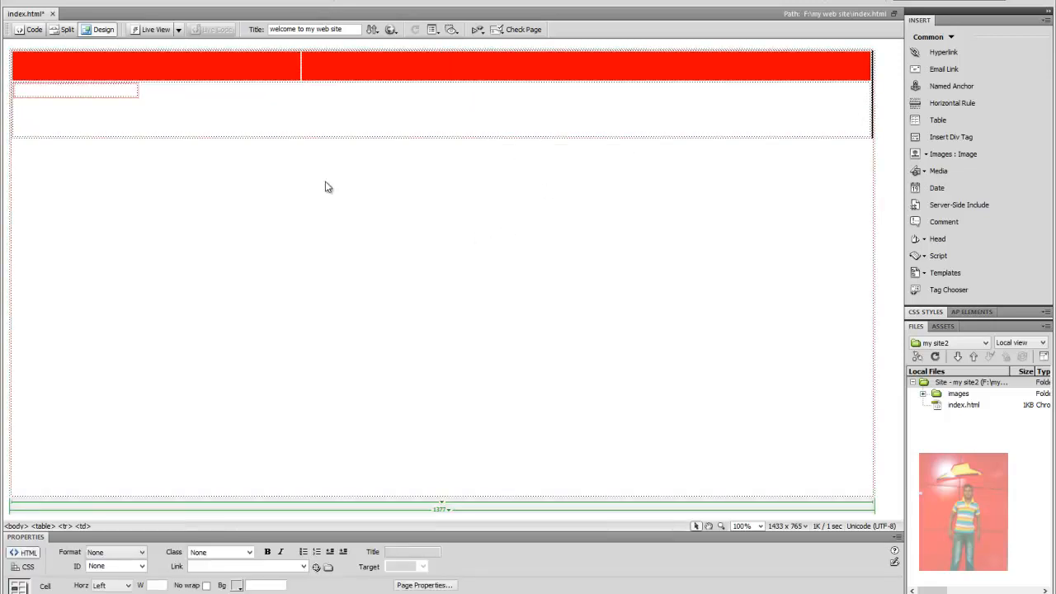
{"action": "left_click", "coordinate": [353, 127]}
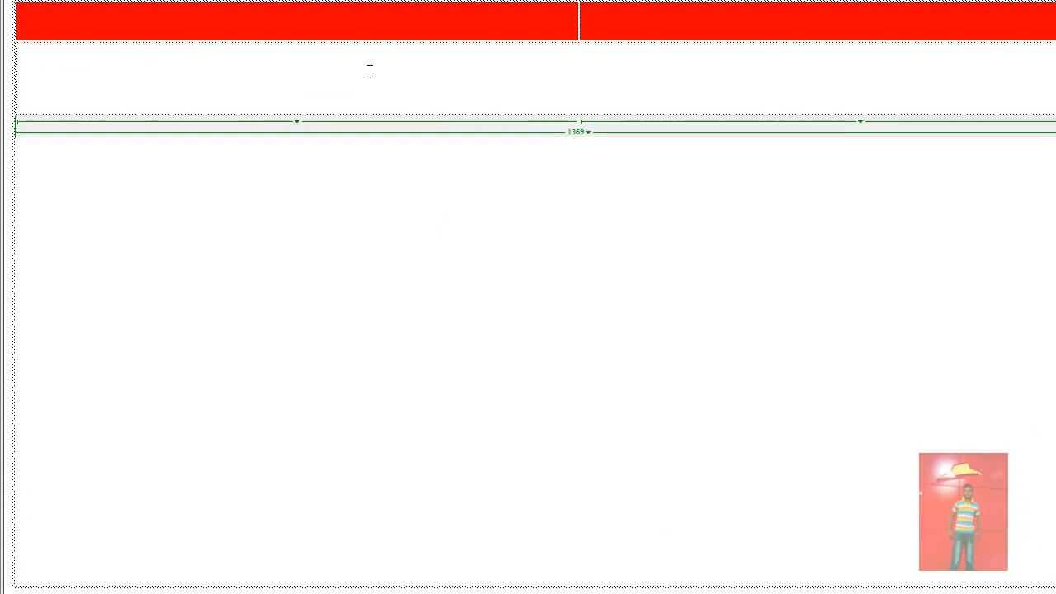
{"action": "key", "text": "Tab"}
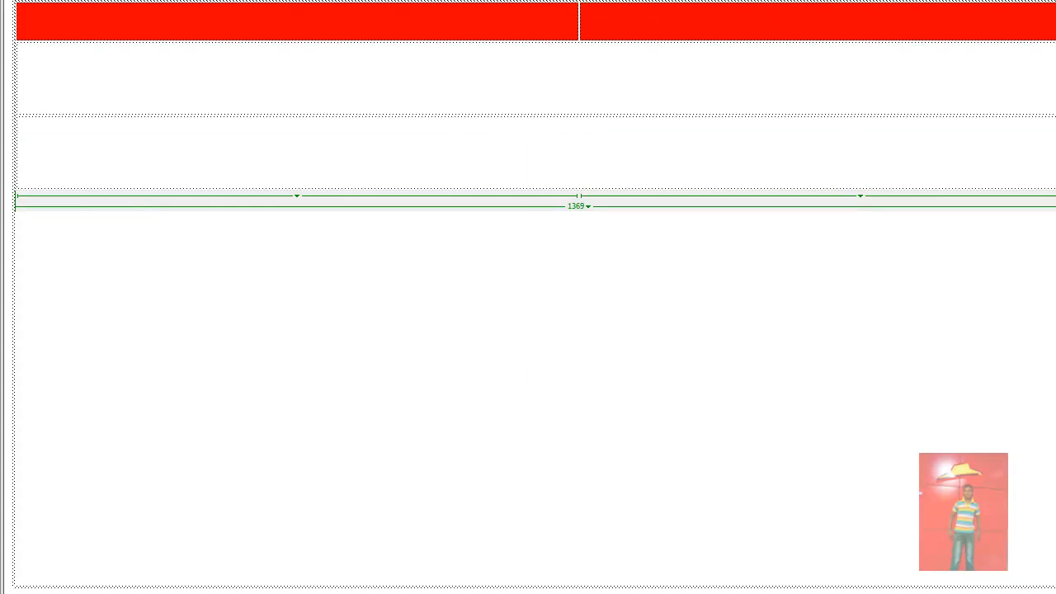
- Try a 1-row, 1-column table, 200 pixels wide, in the second row and delete it
{"action": "key", "text": "ctrl+alt+t"}
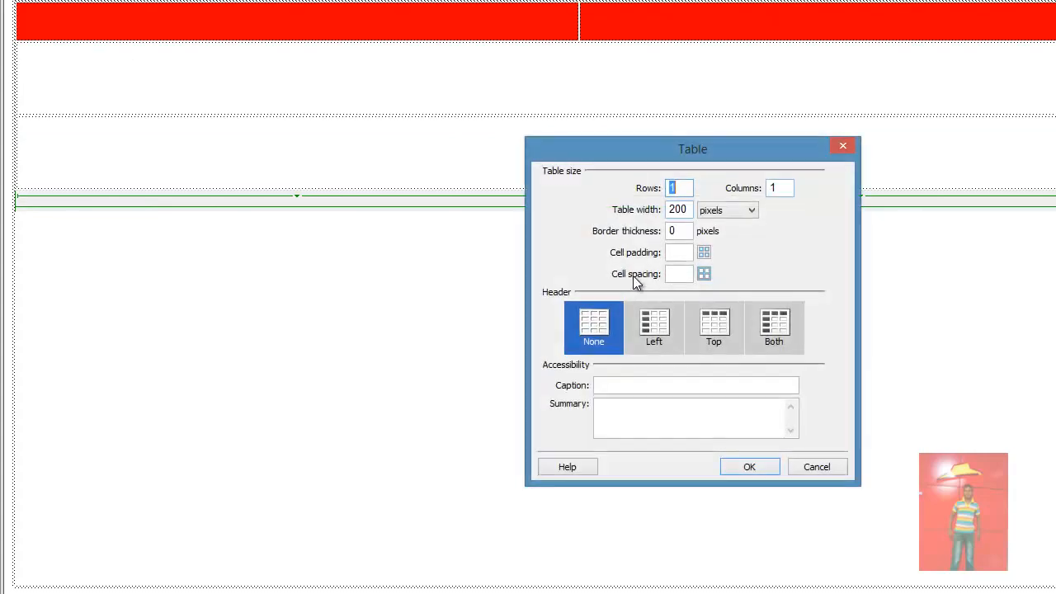
{"action": "left_click", "coordinate": [752, 467]}
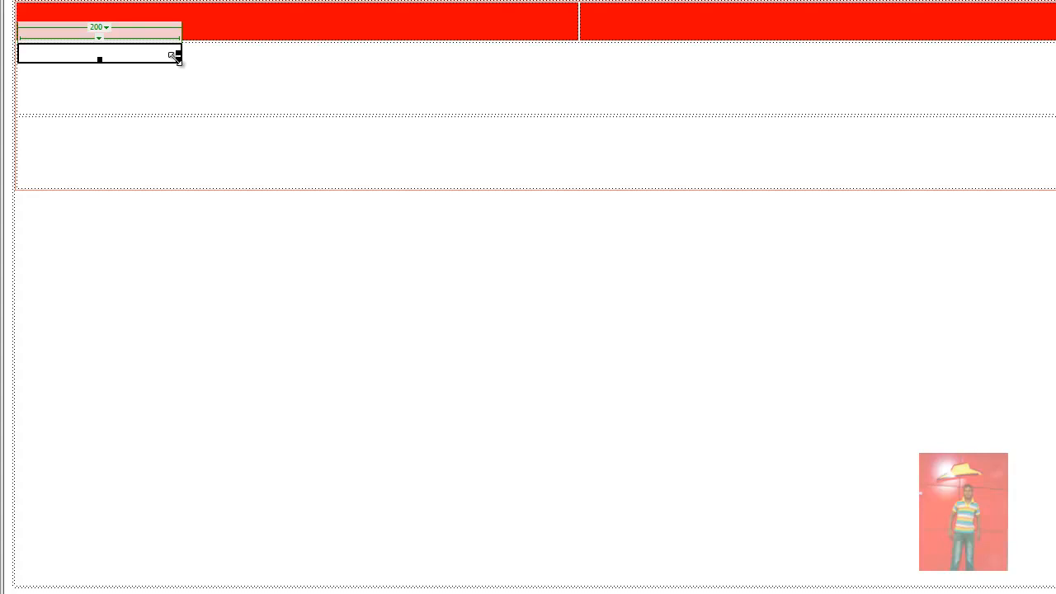
{"action": "key", "text": "Delete"}
- Try splitting the second-row cell into 5 rows
{"action": "right_click", "coordinate": [168, 72]}
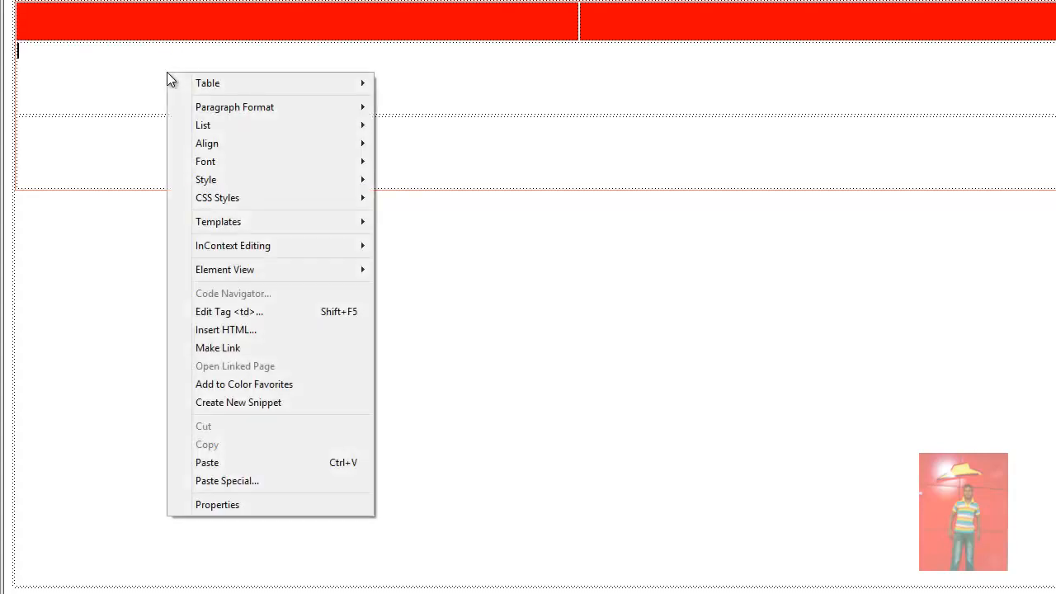
{"action": "mouse_move", "coordinate": [207, 85]}
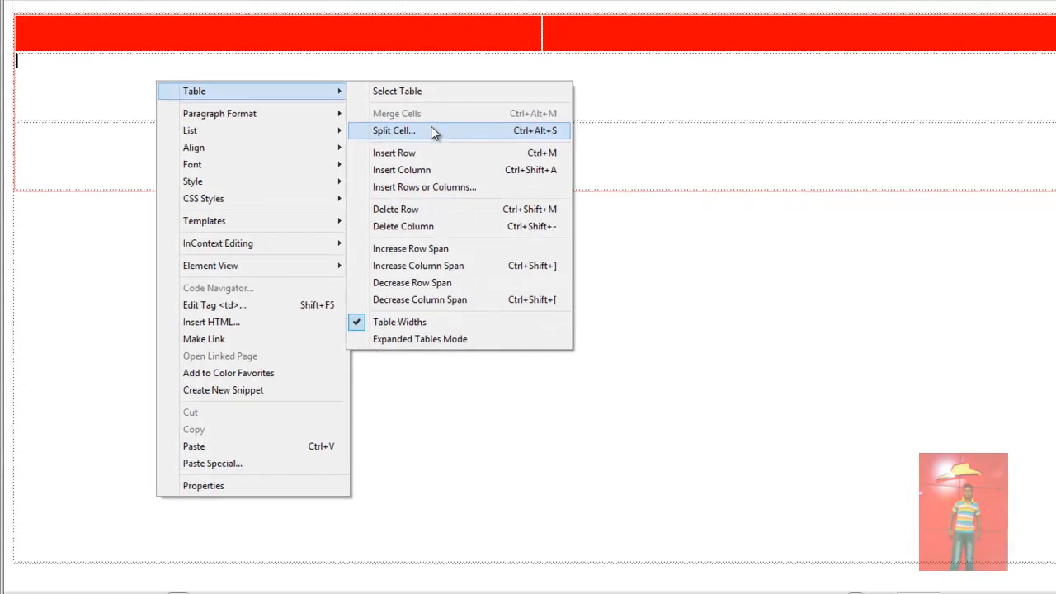
{"action": "left_click", "coordinate": [460, 125]}
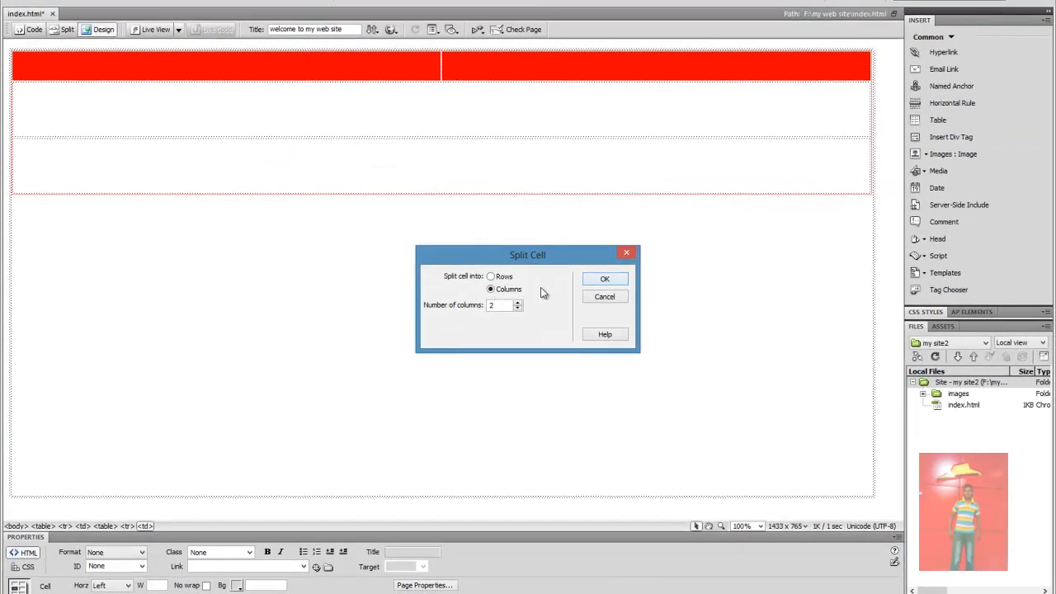
{"action": "left_click", "coordinate": [504, 277]}
{"action": "left_click_drag", "start_coordinate": [505, 307], "coordinate": [469, 308]}
{"action": "type", "text": "5"}
{"action": "left_click", "coordinate": [622, 282]}
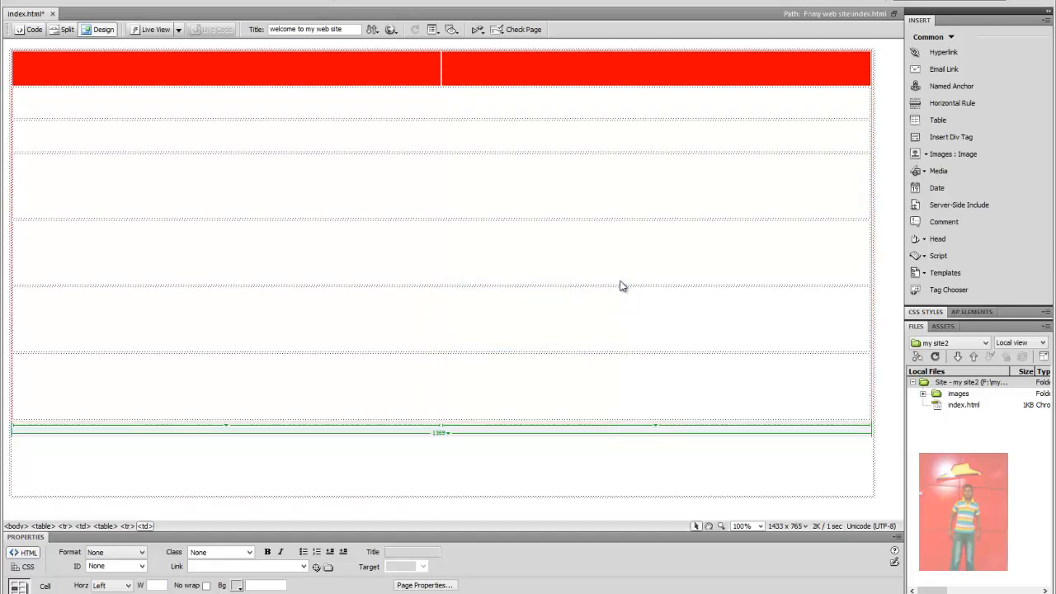
- Try splitting the second-row cell into 2 rows
{"action": "right_click", "coordinate": [191, 118]}
{"action": "mouse_move", "coordinate": [216, 125]}
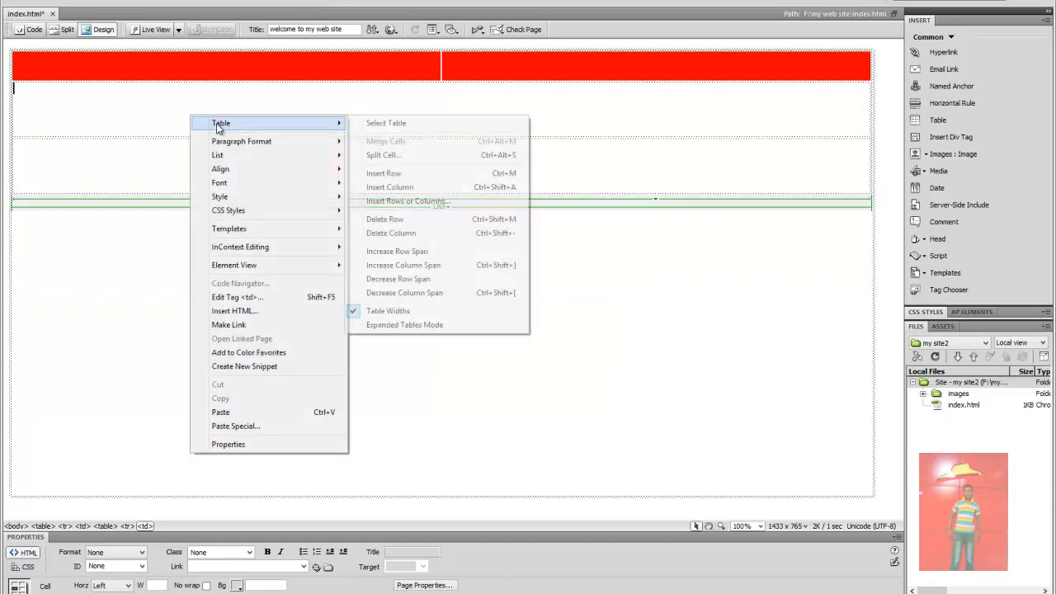
{"action": "left_click", "coordinate": [384, 154]}
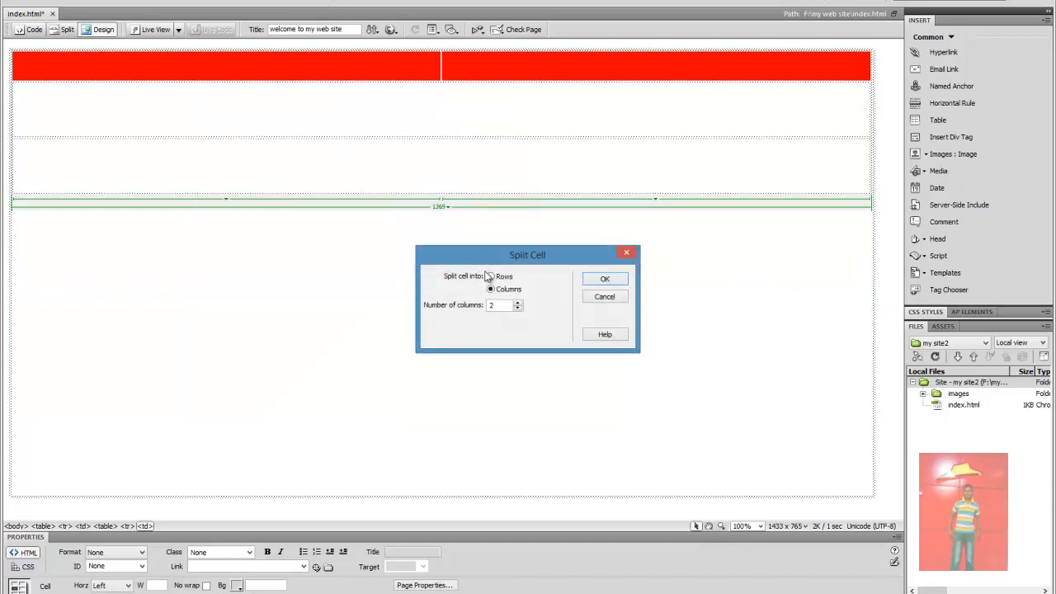
{"action": "left_click", "coordinate": [491, 277]}
{"action": "left_click", "coordinate": [594, 280]}
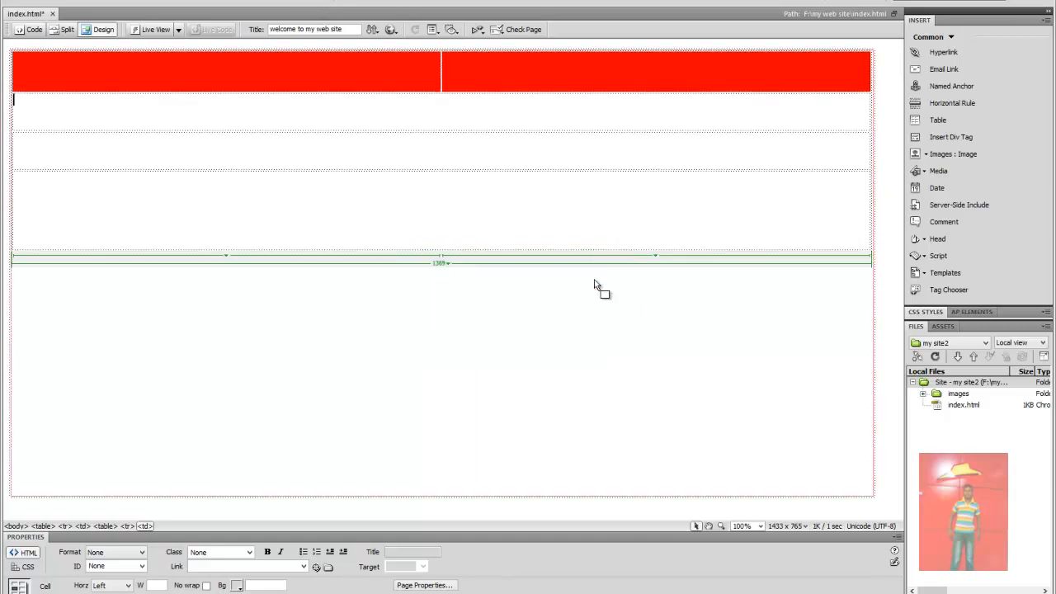
- Try splitting the second-row cell into 5 columns and undo the split
{"action": "right_click", "coordinate": [283, 102]}
{"action": "mouse_move", "coordinate": [314, 108]}
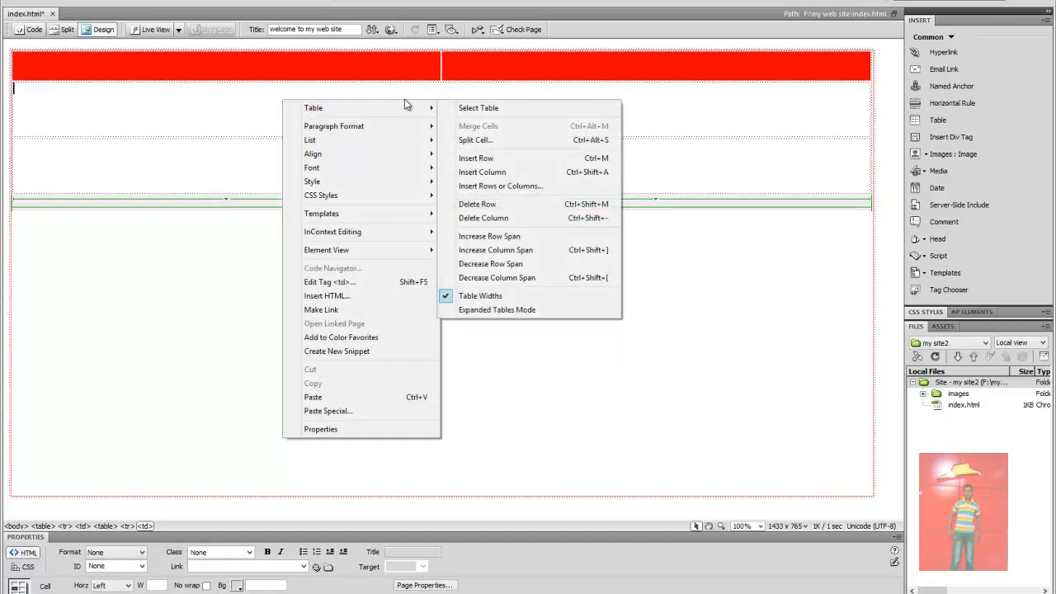
{"action": "left_click", "coordinate": [473, 148]}
{"action": "left_click_drag", "start_coordinate": [502, 305], "coordinate": [454, 309]}
{"action": "type", "text": "5"}
{"action": "left_click", "coordinate": [608, 281]}
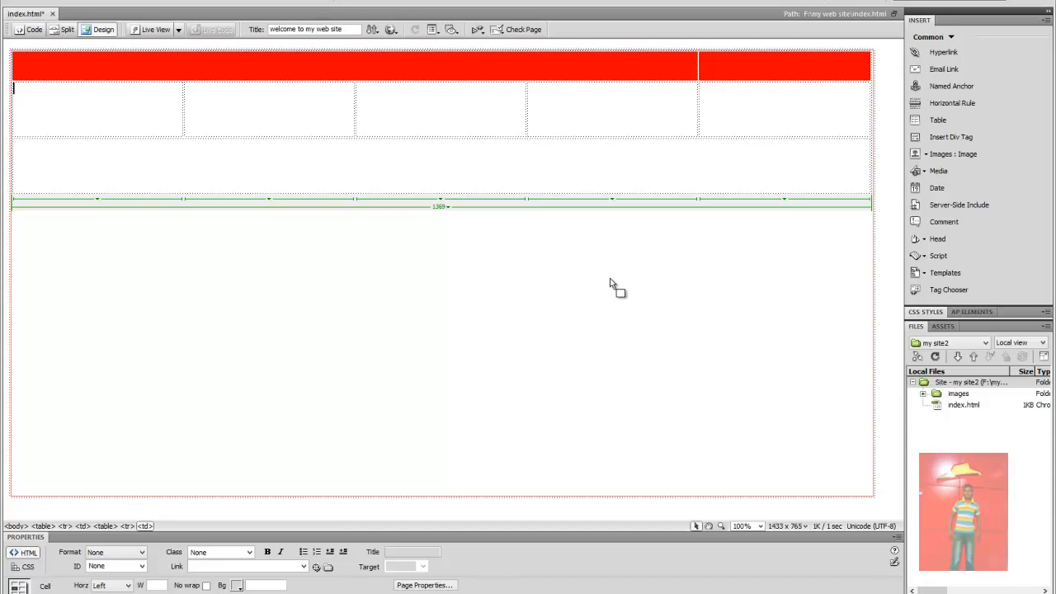
{"action": "key", "text": "ctrl+z"}
- Split the second-row cell into 2 columns
{"action": "right_click", "coordinate": [175, 106]}
{"action": "mouse_move", "coordinate": [198, 114]}
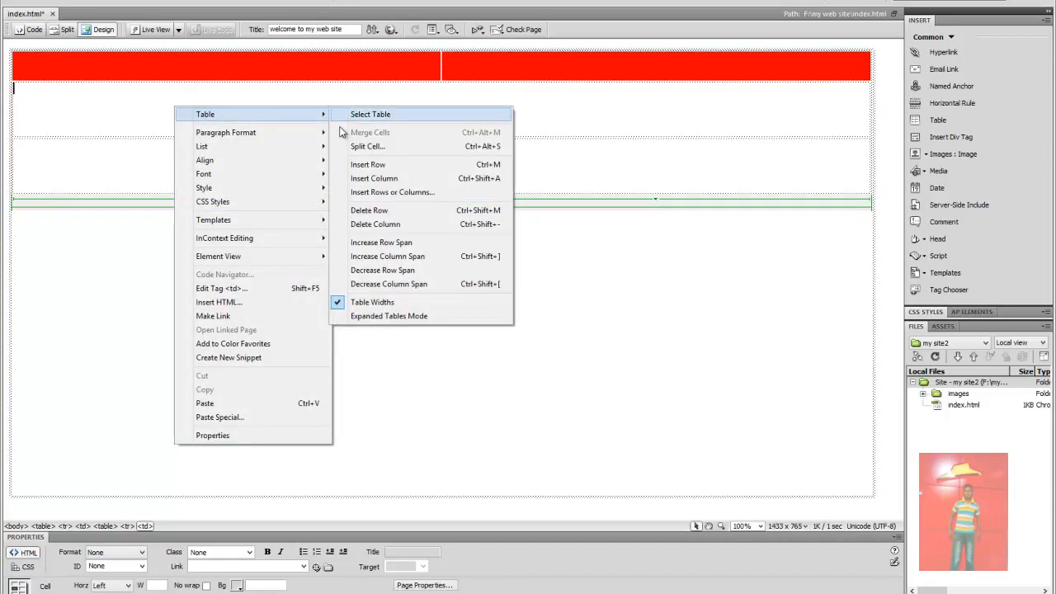
{"action": "left_click", "coordinate": [359, 147]}
{"action": "left_click", "coordinate": [599, 279]}
- Insert a 1-row, 1-column table in the second row's left cell, enlarge it to about 465 pixels wide, and narrow the column to fit
{"action": "left_click", "coordinate": [86, 101]}
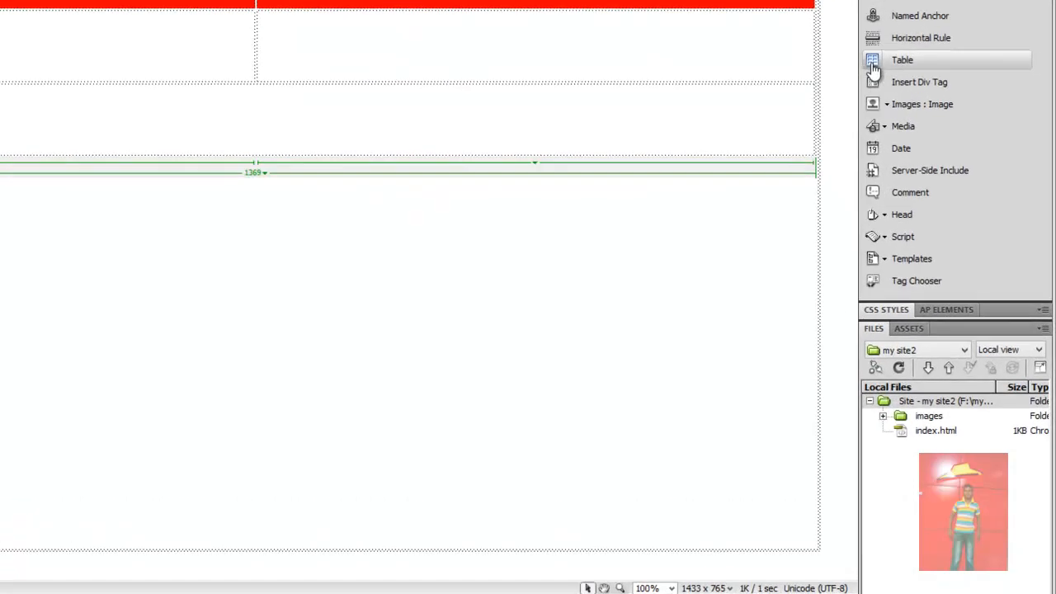
{"action": "left_click", "coordinate": [917, 120]}
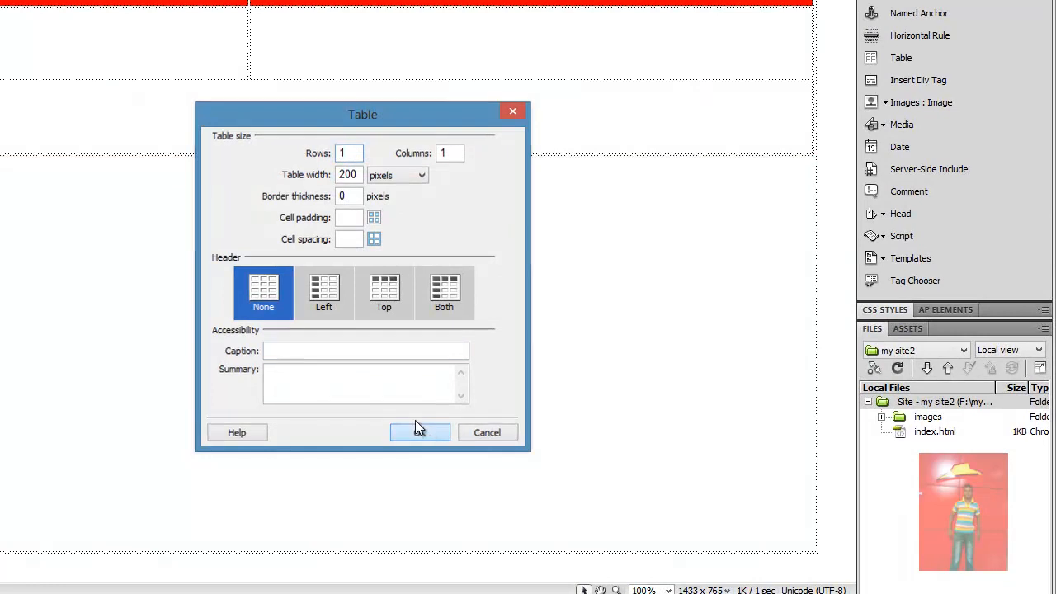
{"action": "left_click", "coordinate": [423, 430]}
{"action": "left_click_drag", "start_coordinate": [2, 49], "coordinate": [67, 75]}
{"action": "left_click_drag", "start_coordinate": [249, 57], "coordinate": [74, 53]}
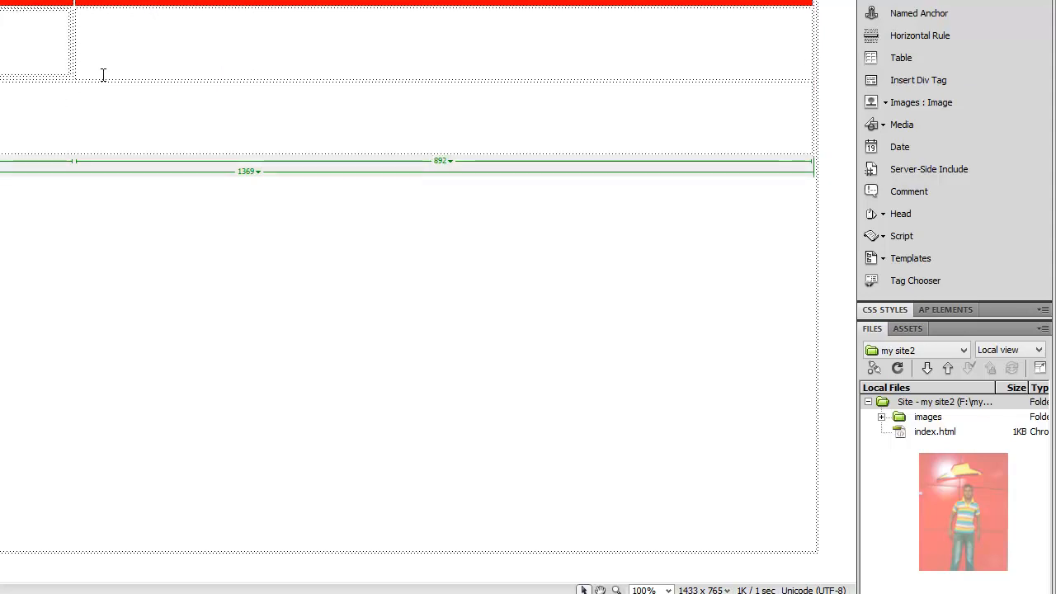
- Split the cell of the nested table in the second row into 5 rows
{"action": "left_click", "coordinate": [50, 64]}
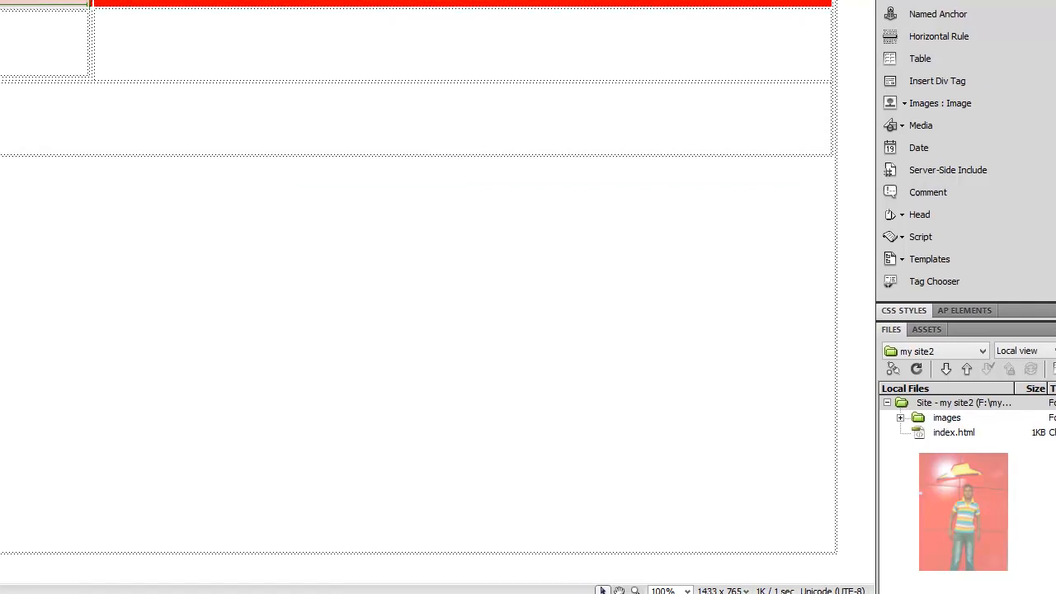
{"action": "right_click", "coordinate": [49, 39]}
{"action": "mouse_move", "coordinate": [91, 50]}
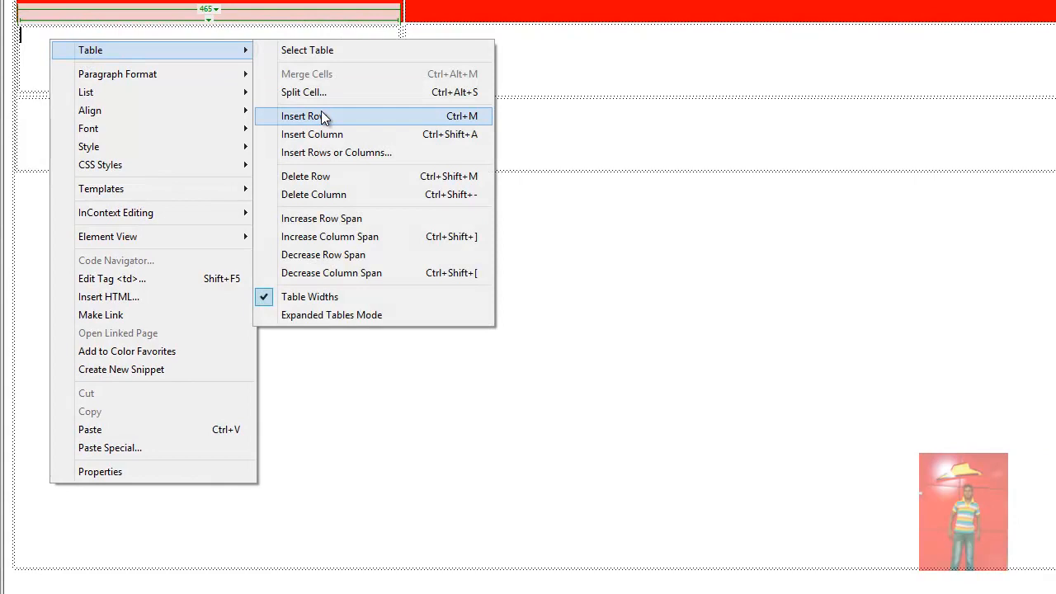
{"action": "left_click", "coordinate": [313, 92]}
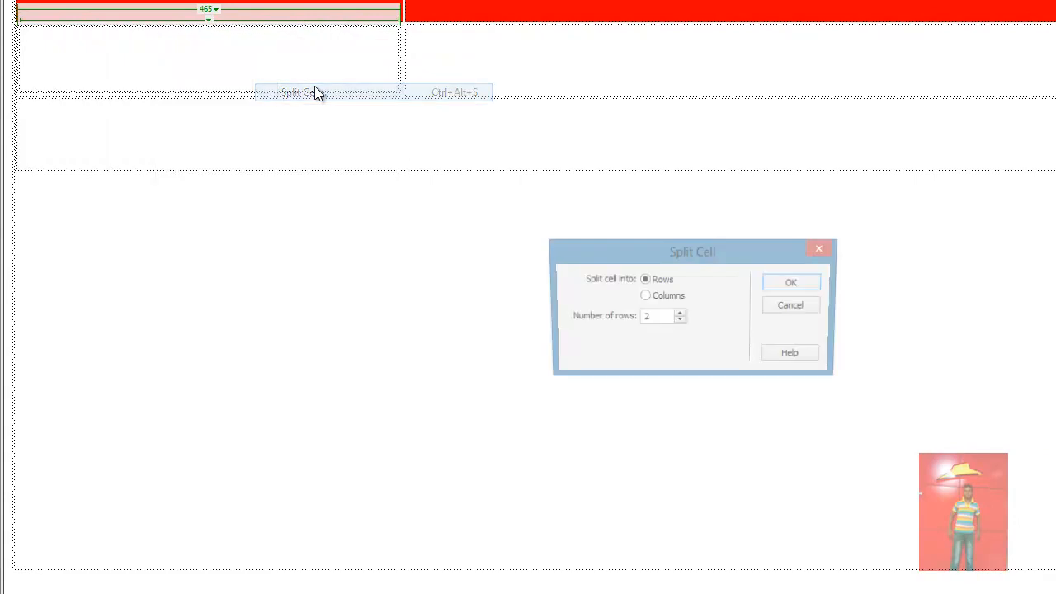
{"action": "double_click", "coordinate": [663, 321]}
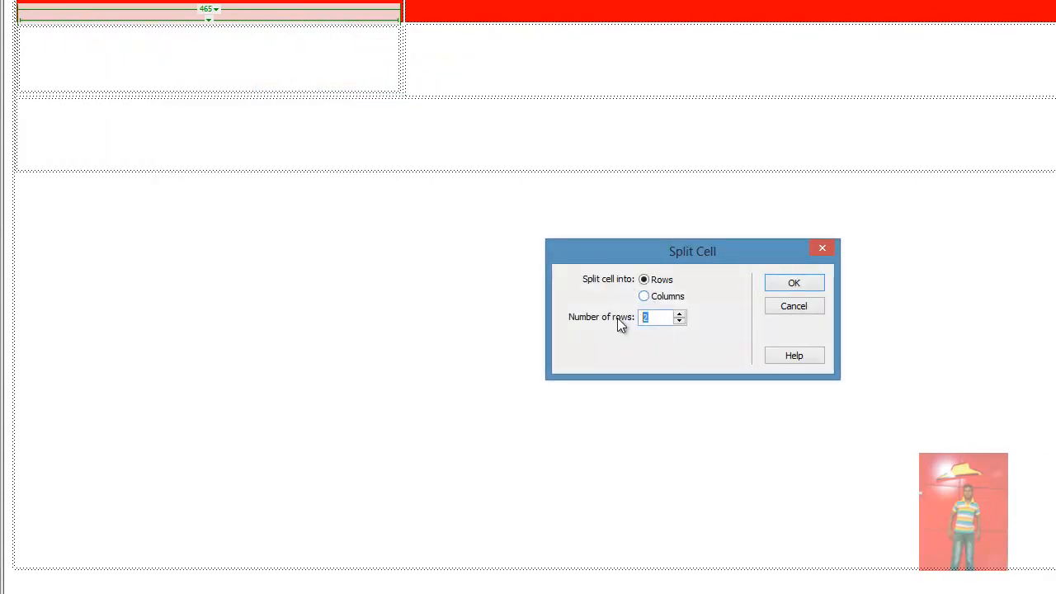
{"action": "left_click", "coordinate": [807, 288]}
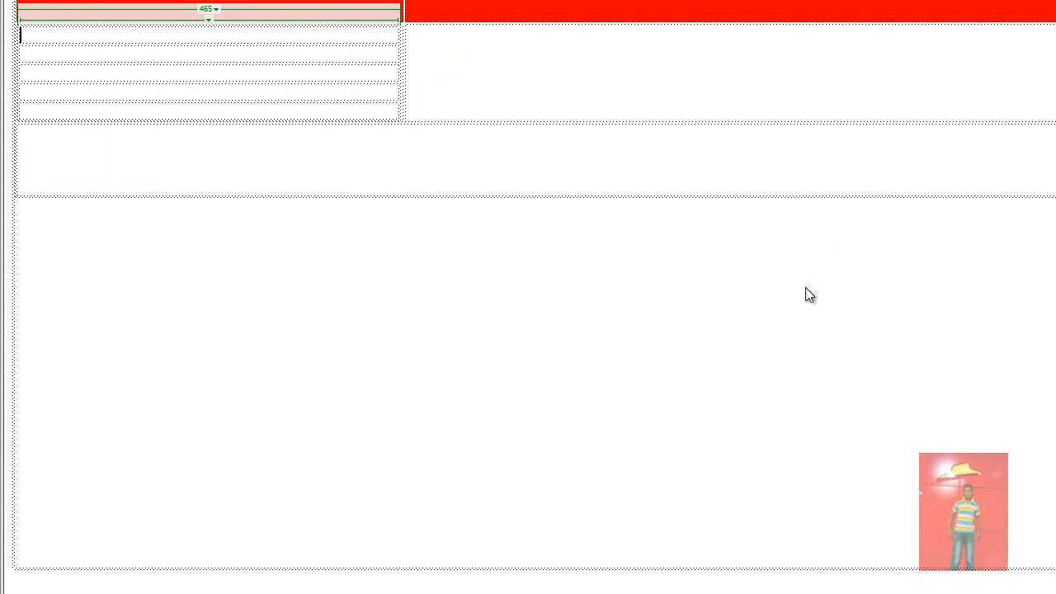
- Increase the second row's height and stretch the nested five-row table downward to nearly fill it
{"action": "left_click", "coordinate": [404, 136]}
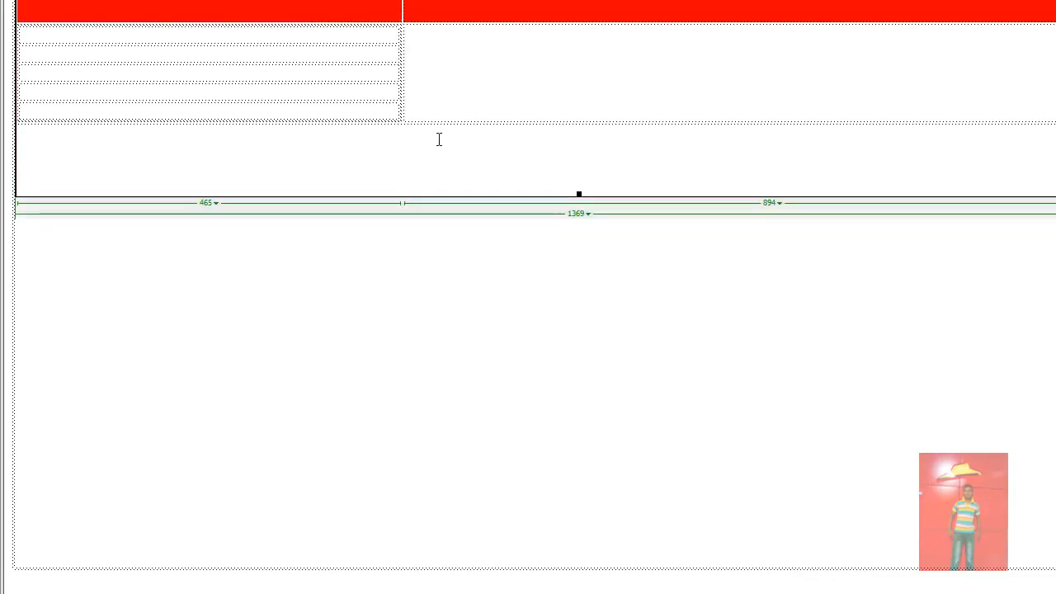
{"action": "left_click_drag", "start_coordinate": [438, 123], "coordinate": [434, 164]}
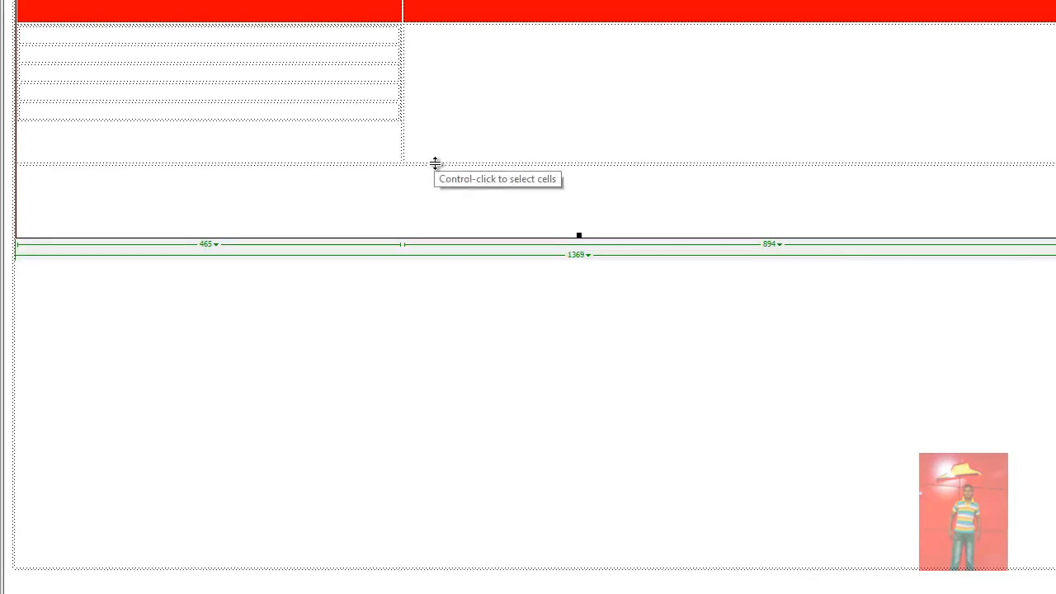
{"action": "left_click", "coordinate": [392, 118]}
{"action": "left_click_drag", "start_coordinate": [394, 117], "coordinate": [396, 189]}
{"action": "left_click", "coordinate": [477, 121]}
- Try a yellow #FFFF00 background on the first row of the nested table
{"action": "left_click", "coordinate": [379, 118]}
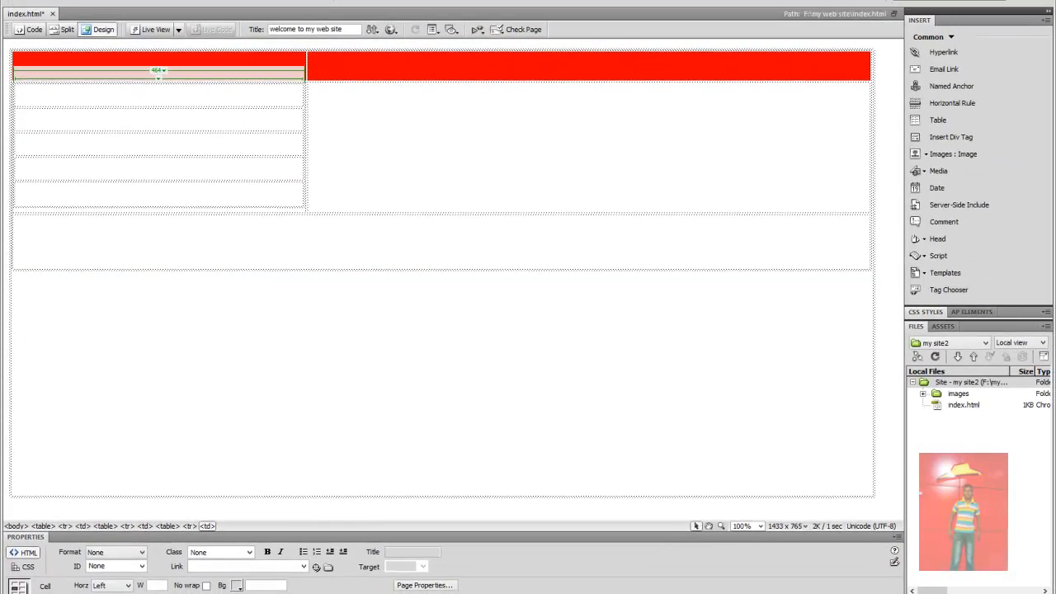
{"action": "left_click", "coordinate": [238, 586]}
{"action": "left_click", "coordinate": [239, 565]}
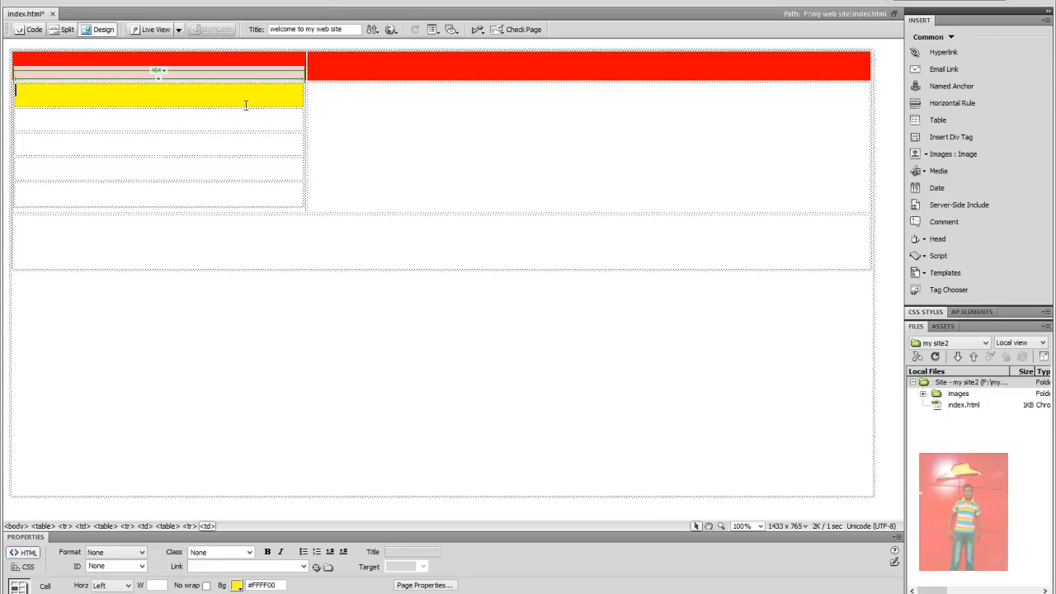
- Set the first nested row's background color to blue #0000CC and copy that color code
{"action": "left_click", "coordinate": [238, 585]}
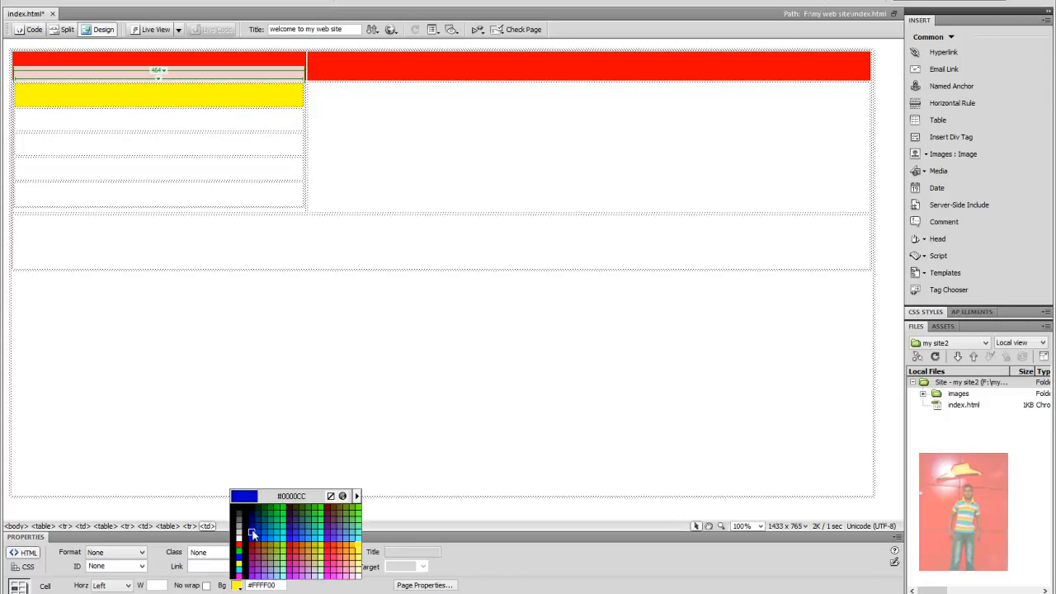
{"action": "left_click", "coordinate": [251, 529]}
{"action": "double_click", "coordinate": [279, 583]}
{"action": "key", "text": "ctrl+c"}
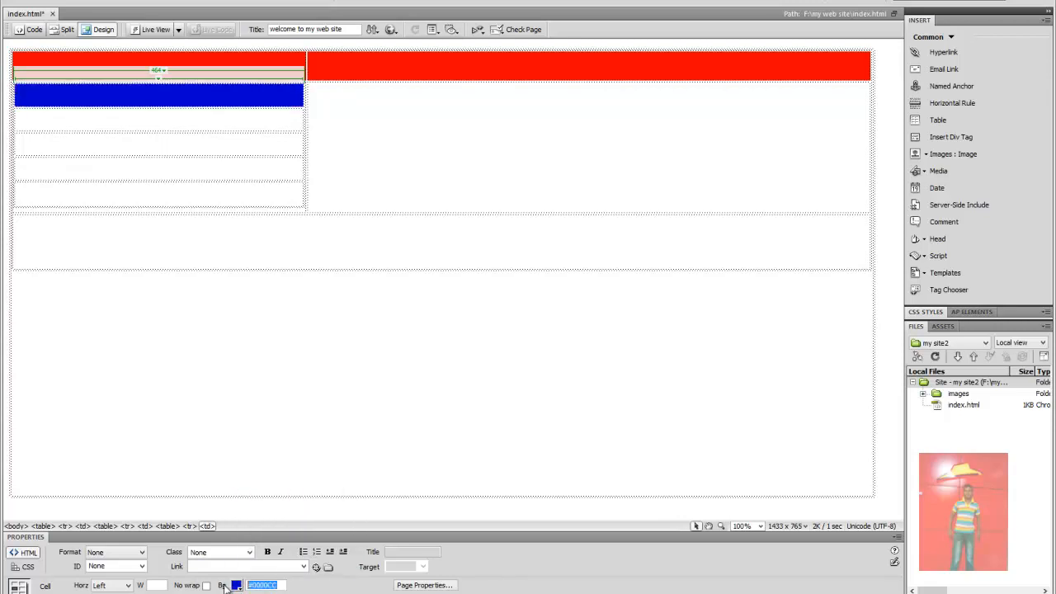
- Apply the copied background color #0000CC to the other four rows of the nested table
{"action": "left_click", "coordinate": [225, 123]}
{"action": "key", "text": "ctrl+v"}
{"action": "left_click", "coordinate": [112, 136]}
{"action": "left_click", "coordinate": [266, 585]}
{"action": "key", "text": "ctrl+v"}
{"action": "left_click", "coordinate": [129, 149]}
{"action": "left_click", "coordinate": [106, 170]}
{"action": "left_click", "coordinate": [264, 585]}
{"action": "key", "text": "ctrl+v"}
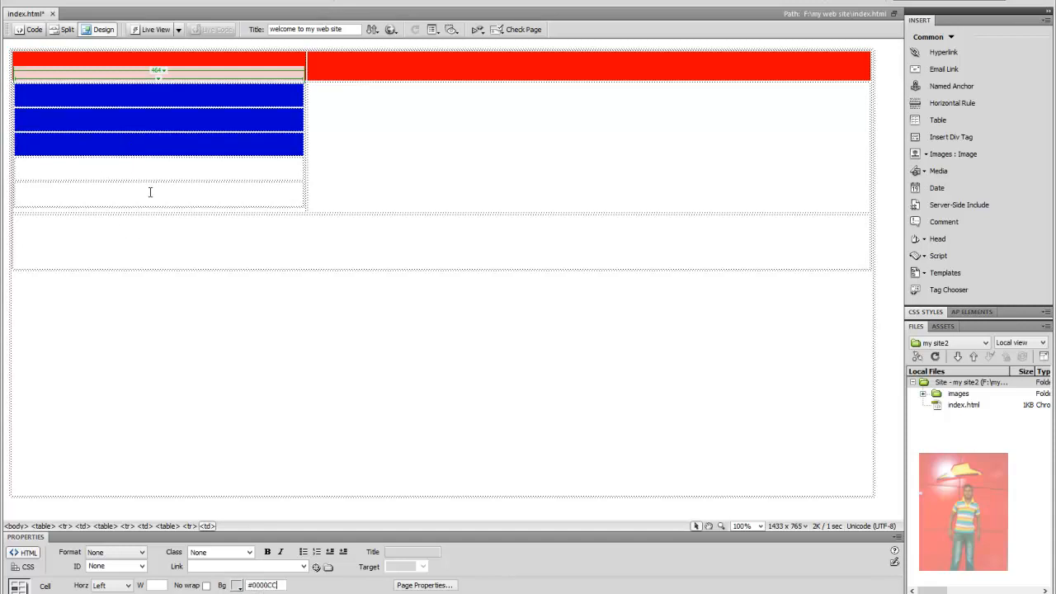
{"action": "left_click", "coordinate": [146, 188]}
{"action": "key", "text": "ctrl+v"}
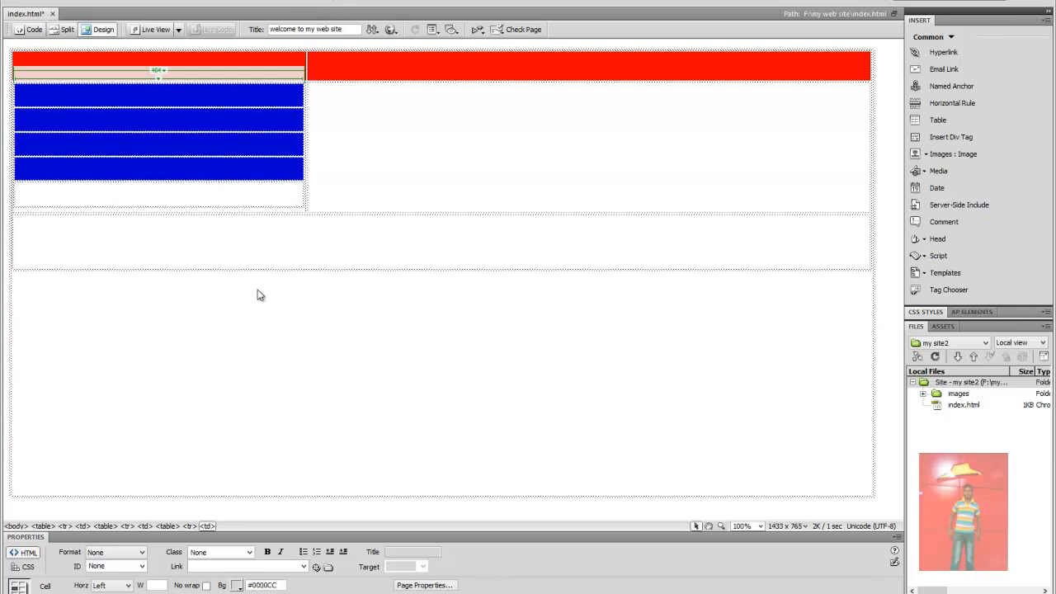
{"action": "left_click", "coordinate": [259, 322]}
- Align the contents of the red header row's first cell to Left horizontally and Top vertically
{"action": "left_click", "coordinate": [274, 68]}
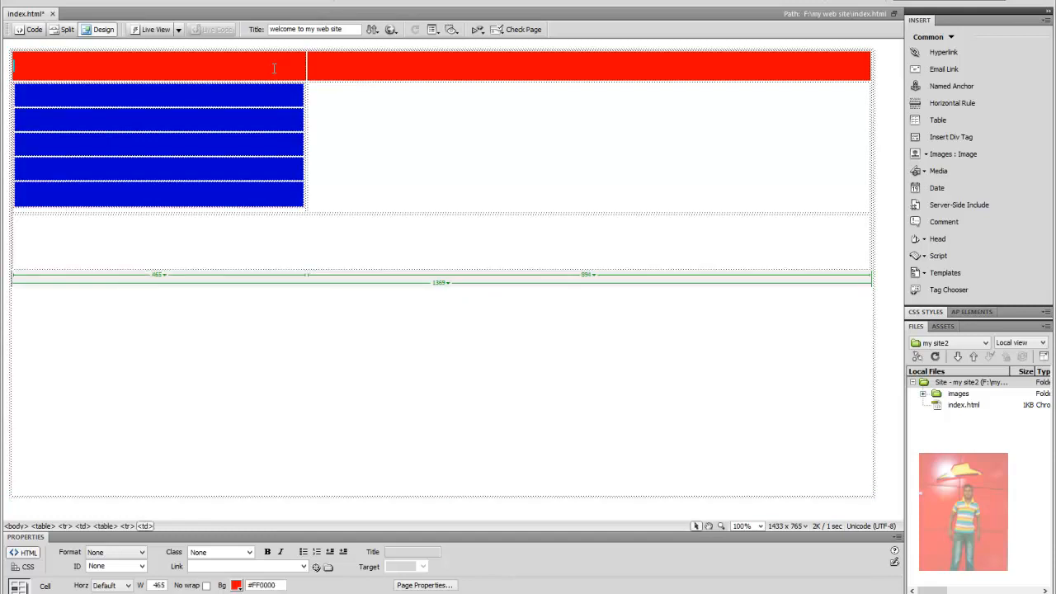
{"action": "left_click", "coordinate": [112, 585]}
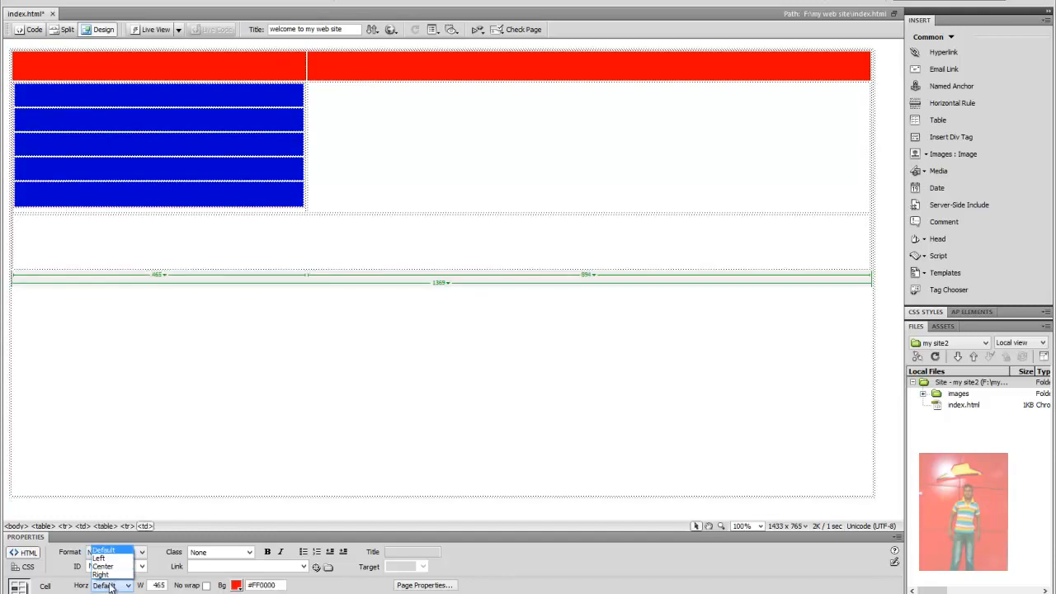
{"action": "left_click", "coordinate": [108, 559]}
{"action": "left_click", "coordinate": [113, 593]}
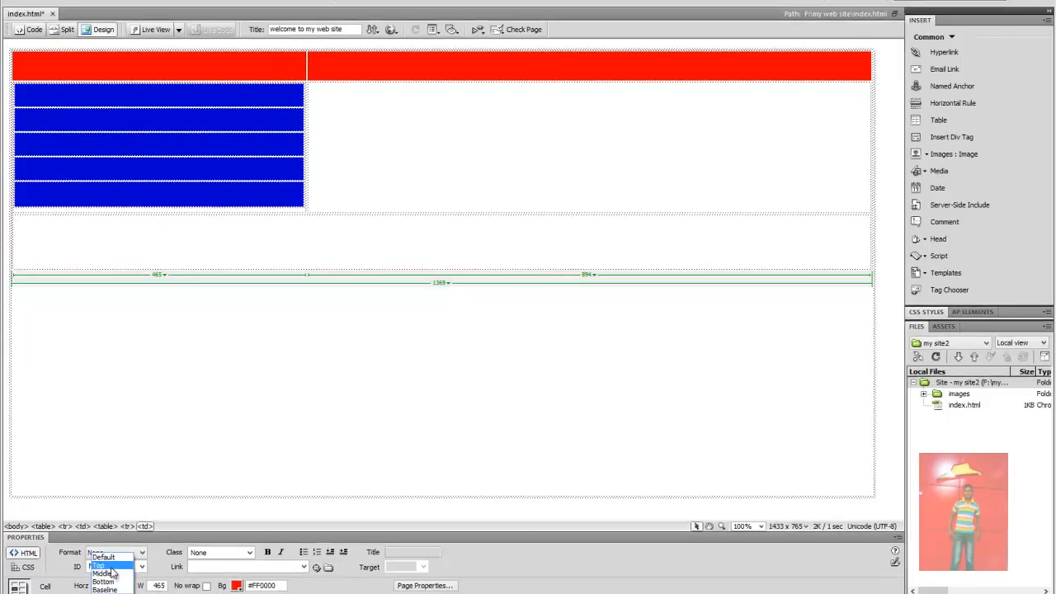
{"action": "left_click", "coordinate": [108, 566]}
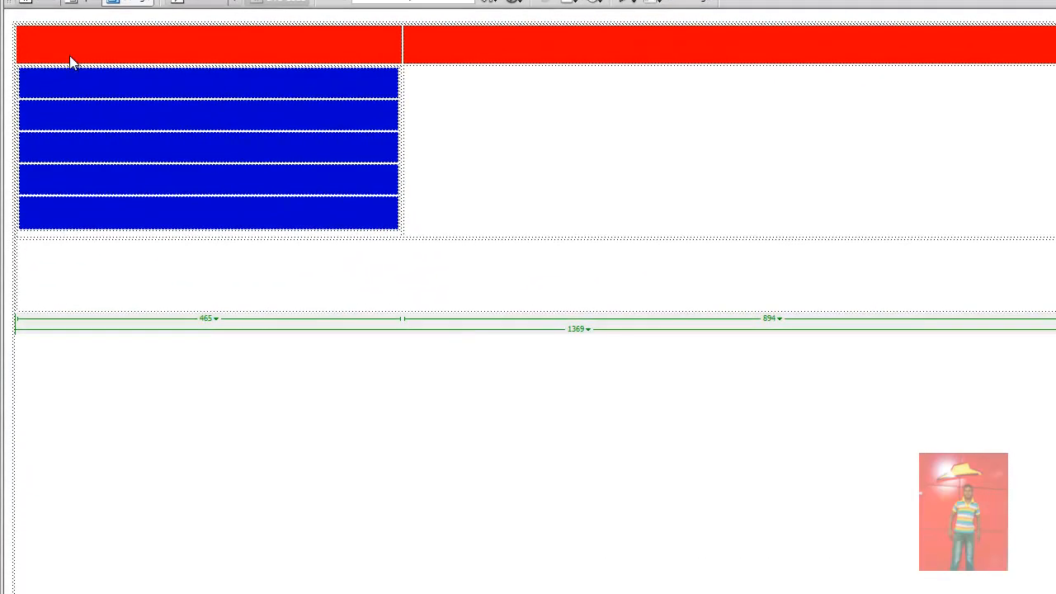
- Label the two red header cells "LOGO" and "Bannar" and the first blue row "Menu1"
{"action": "type", "text": "LOGO"}
{"action": "type", "text": "Bannar"}
{"action": "left_click", "coordinate": [306, 84]}
{"action": "type", "text": "Menu"}
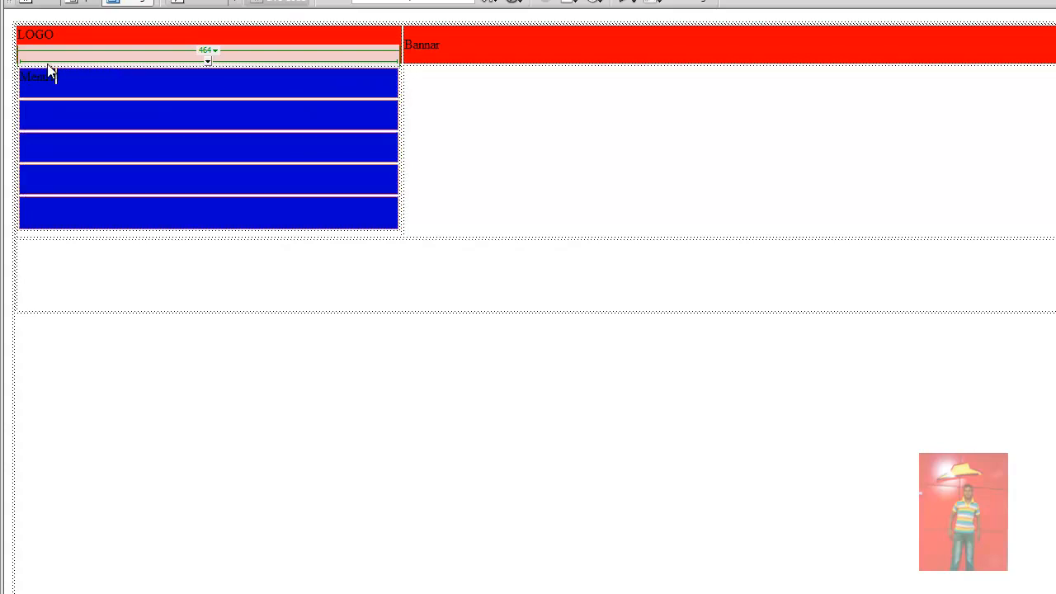
- Copy the "Menu1" text into the other four blue rows
{"action": "left_click_drag", "start_coordinate": [57, 78], "coordinate": [23, 85]}
{"action": "key", "text": "ctrl+c"}
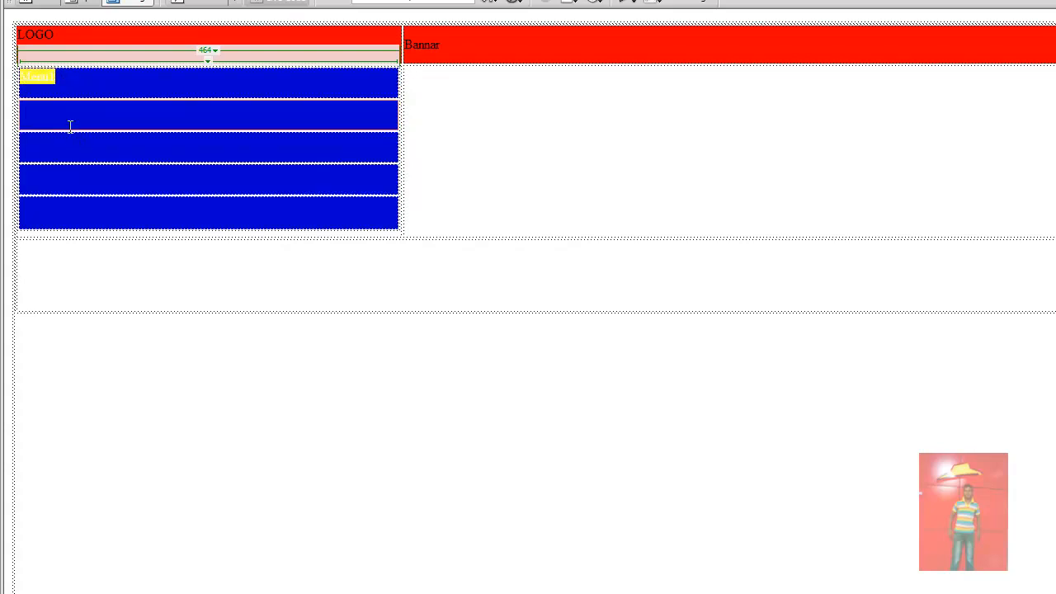
{"action": "left_click", "coordinate": [67, 121]}
{"action": "key", "text": "ctrl+v"}
{"action": "left_click", "coordinate": [69, 145]}
{"action": "key", "text": "ctrl+v"}
{"action": "left_click", "coordinate": [68, 185]}
{"action": "key", "text": "ctrl+v"}
{"action": "left_click", "coordinate": [63, 210]}
{"action": "key", "text": "ctrl+v"}
- Renumber the copied labels in the second to fifth blue rows as Menu2, Menu3, Menu4 and Menu5
{"action": "left_click_drag", "start_coordinate": [56, 174], "coordinate": [49, 174]}
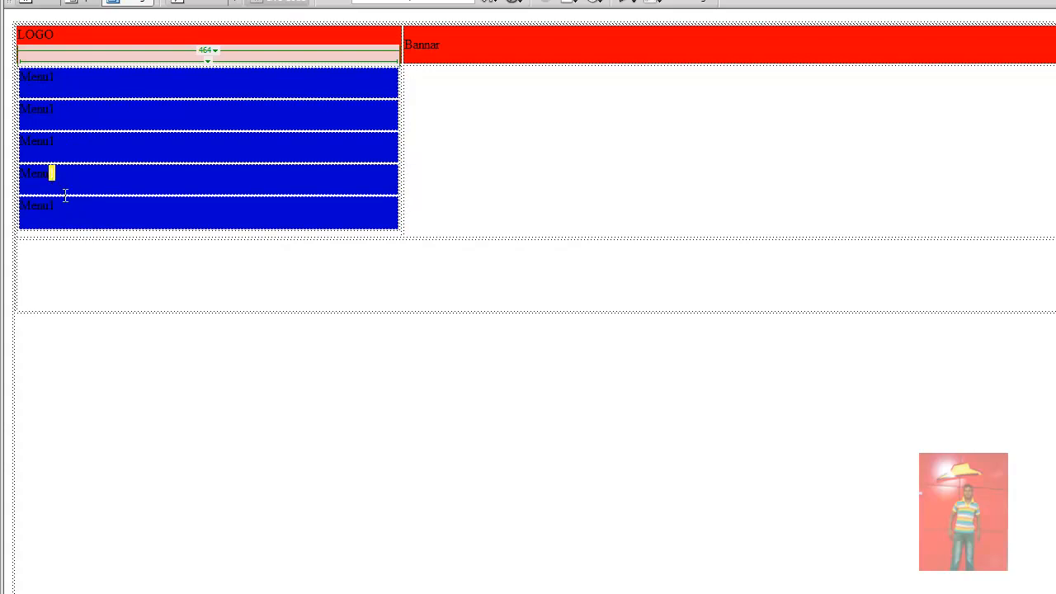
{"action": "left_click_drag", "start_coordinate": [56, 109], "coordinate": [49, 206]}
{"action": "type", "text": "2"}
{"action": "type", "text": "3"}
{"action": "type", "text": "4"}
- Write "welcome to my web site my name is" followed by the owner's full name and a comma in the cell beside the menu
{"action": "left_click", "coordinate": [460, 99]}
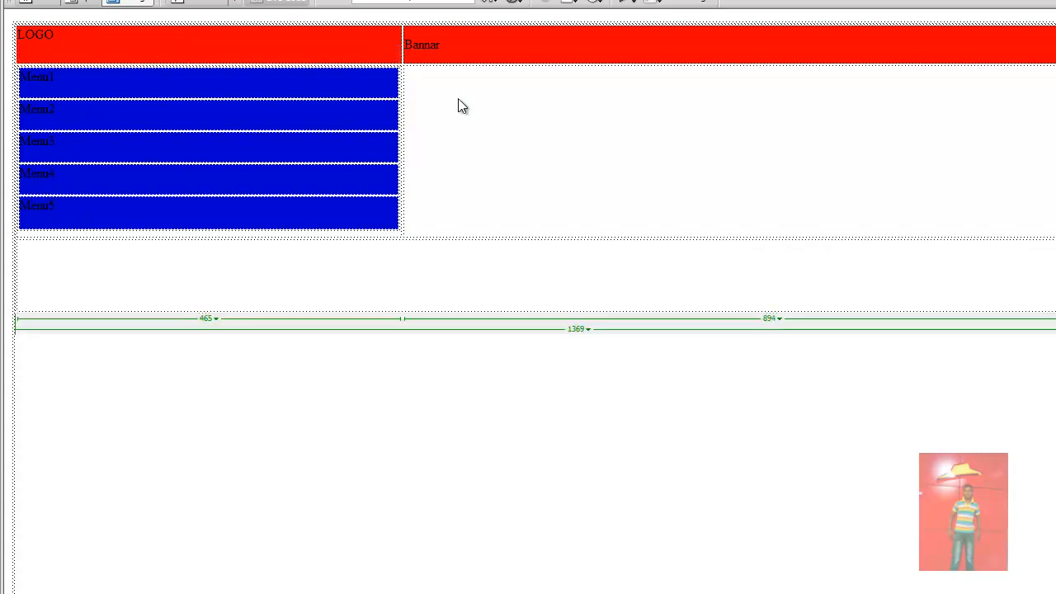
{"action": "type", "text": "MY te"}
{"action": "key", "text": "BackSpace"}
{"action": "key", "text": "BackSpace"}
{"action": "key", "text": "BackSpace"}
{"action": "key", "text": "BackSpace"}
{"action": "type", "text": "wel"}
{"action": "key", "text": "BackSpace"}
{"action": "key", "text": "BackSpace"}
{"action": "type", "text": "come to my web site my "}
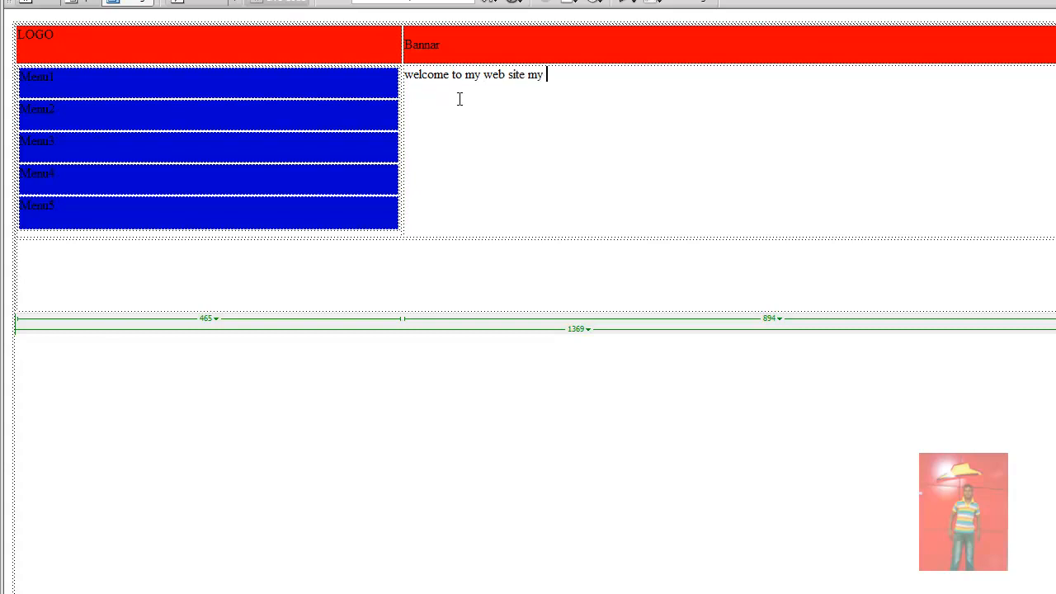
{"action": "type", "text": "name is mos"}
{"action": "key", "text": "BackSpace"}
{"action": "type", "text": "oshiur rah,a"}
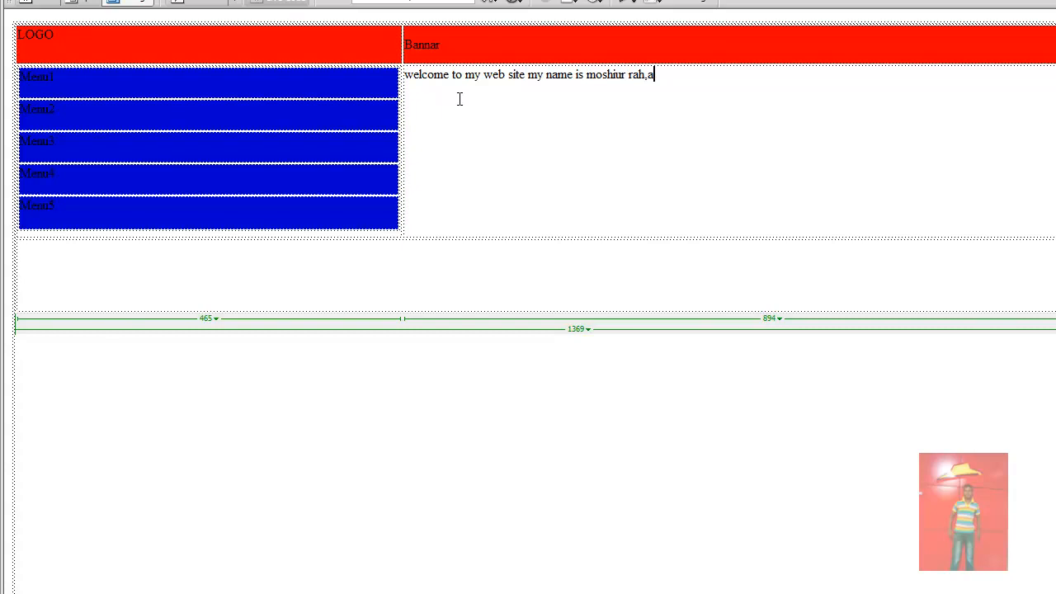
{"action": "key", "text": "BackSpace"}
{"action": "type", "text": "man chowdhury,"}
- Duplicate the welcome sentence repeatedly until the text fills about six lines of the content cell
{"action": "left_click_drag", "start_coordinate": [744, 73], "coordinate": [482, 75]}
{"action": "left_click", "coordinate": [424, 86]}
{"action": "left_click_drag", "start_coordinate": [414, 86], "coordinate": [470, 84]}
{"action": "left_click", "coordinate": [730, 72]}
{"action": "key", "text": "ctrl+v"}
{"action": "key", "text": "ctrl+v"}
{"action": "key", "text": "ctrl+v"}
{"action": "key", "text": "ctrl+v"}
{"action": "key", "text": "ctrl+v"}
{"action": "key", "text": "ctrl+v"}
{"action": "key", "text": "ctrl+v"}
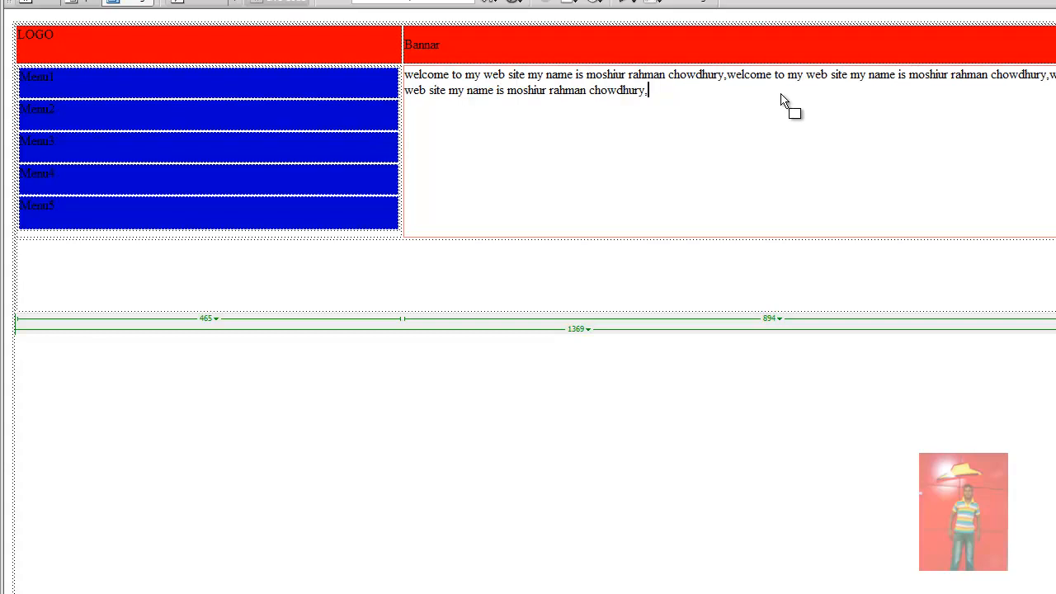
{"action": "key", "text": "ctrl+v"}
{"action": "key", "text": "ctrl+v"}
{"action": "key", "text": "ctrl+v"}
{"action": "key", "text": "ctrl+v"}
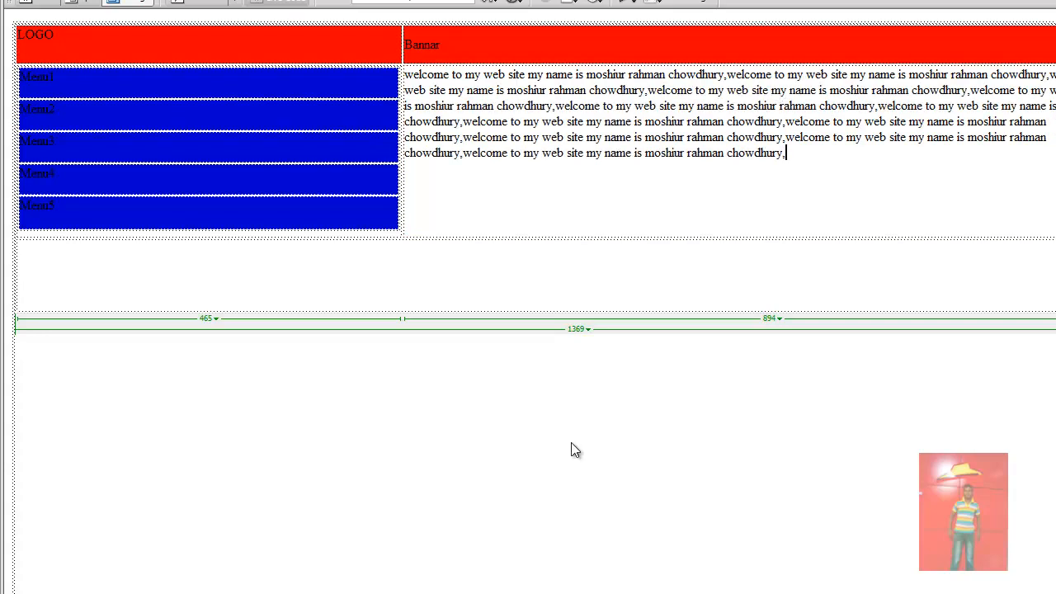
- Enter "Copy right" in the empty row below the menu and content cells
{"action": "left_click", "coordinate": [467, 586]}
{"action": "left_click", "coordinate": [469, 286]}
{"action": "type", "text": "Copy right"}
- Set the horizontal alignment of the "Menu1" cell to Center
{"action": "left_click_drag", "start_coordinate": [56, 75], "coordinate": [20, 76]}
{"action": "left_click", "coordinate": [128, 585]}
{"action": "left_click", "coordinate": [105, 593]}
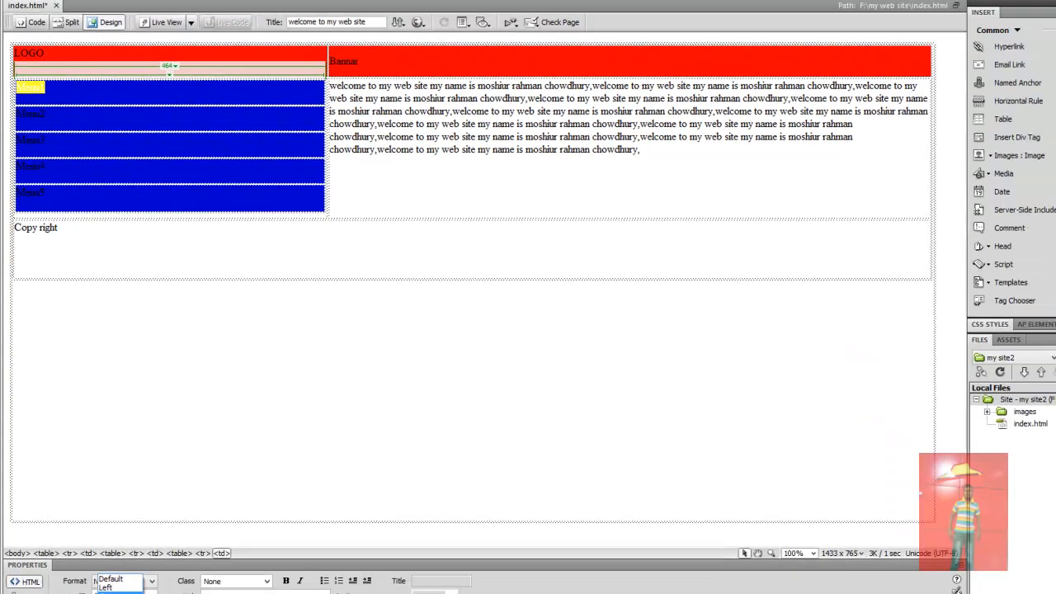
{"action": "left_click", "coordinate": [128, 593]}
{"action": "left_click", "coordinate": [116, 572]}
{"action": "left_click", "coordinate": [156, 126]}
{"action": "left_click_drag", "start_coordinate": [156, 96], "coordinate": [150, 98]}
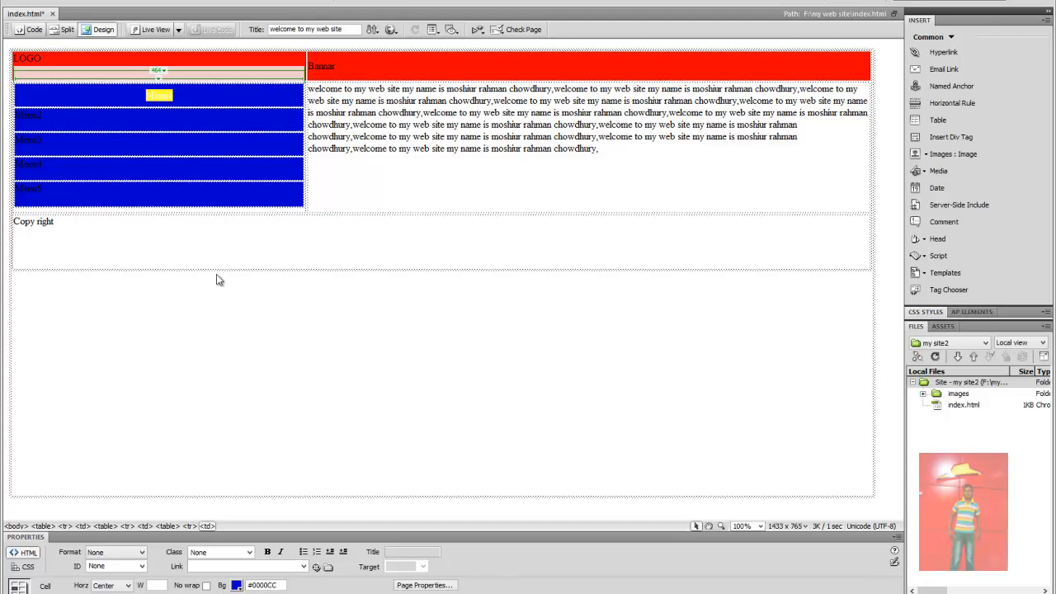
{"action": "left_click", "coordinate": [401, 586]}
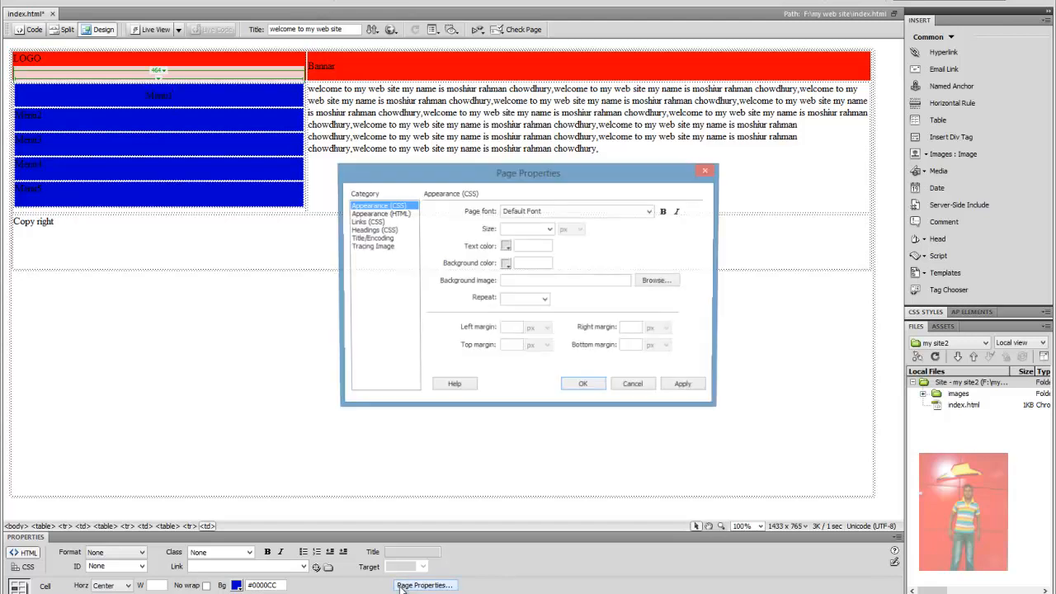
{"action": "left_click", "coordinate": [659, 388]}
{"action": "left_click", "coordinate": [369, 453]}
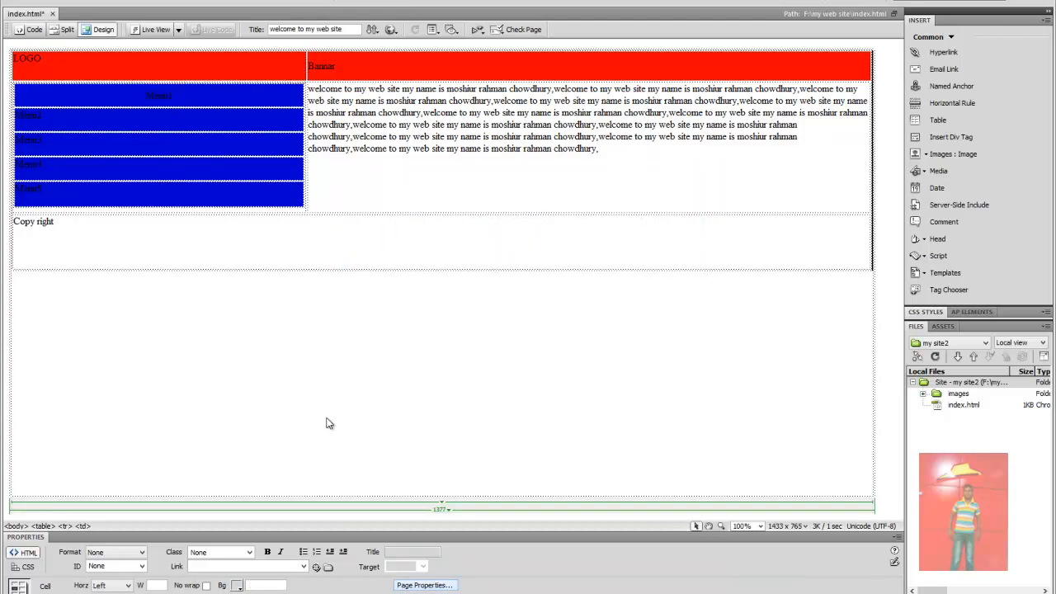
- Format the "Menu1" text as italic without bold
{"action": "left_click", "coordinate": [166, 96]}
{"action": "left_click_drag", "start_coordinate": [150, 95], "coordinate": [148, 97]}
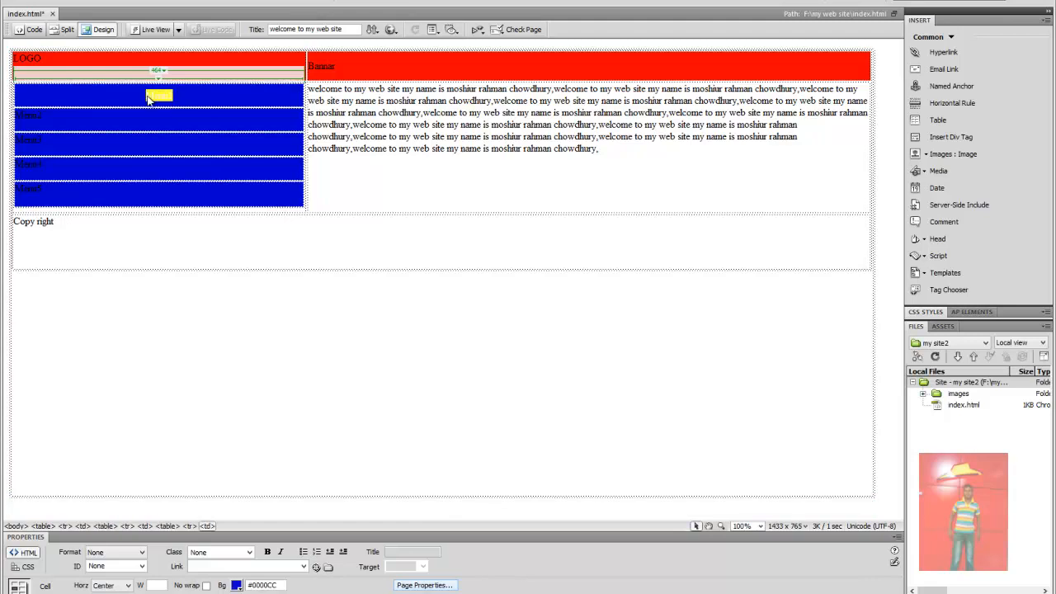
{"action": "left_click", "coordinate": [268, 553]}
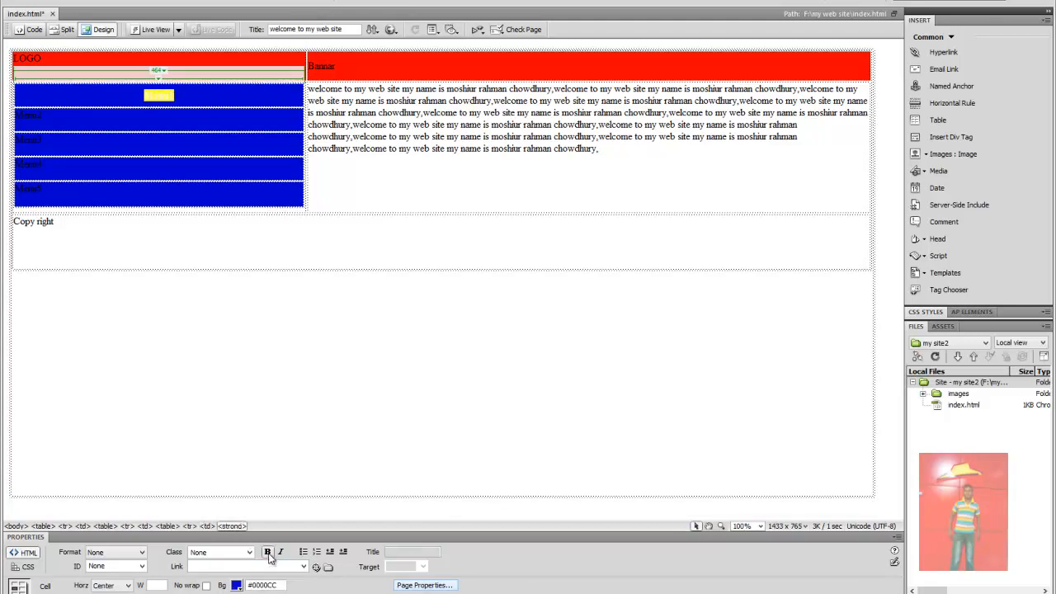
{"action": "left_click", "coordinate": [282, 553]}
{"action": "left_click", "coordinate": [268, 553]}
{"action": "left_click", "coordinate": [273, 404]}
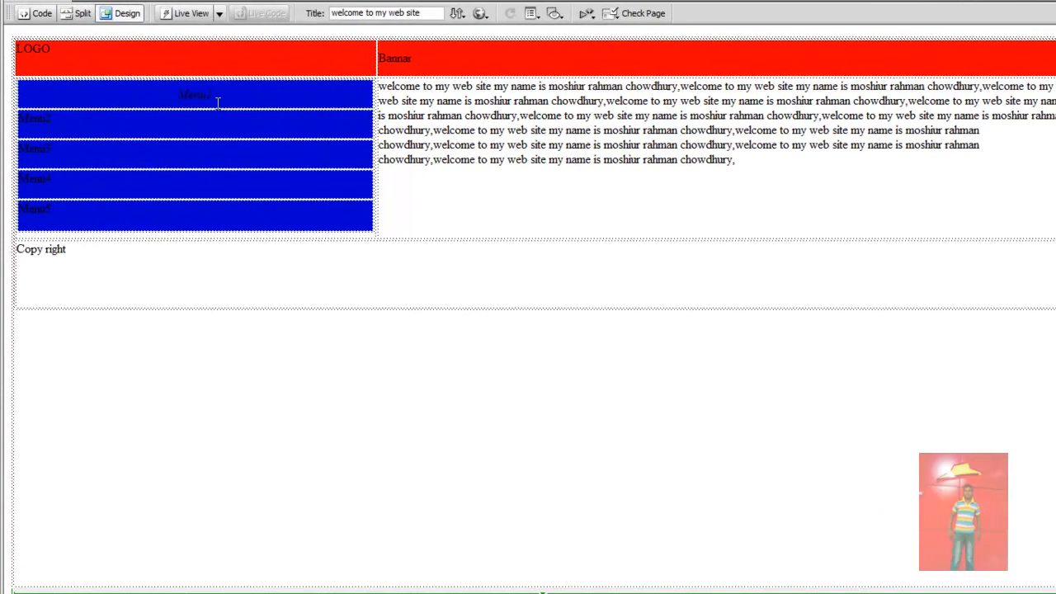
{"action": "double_click", "coordinate": [189, 96]}
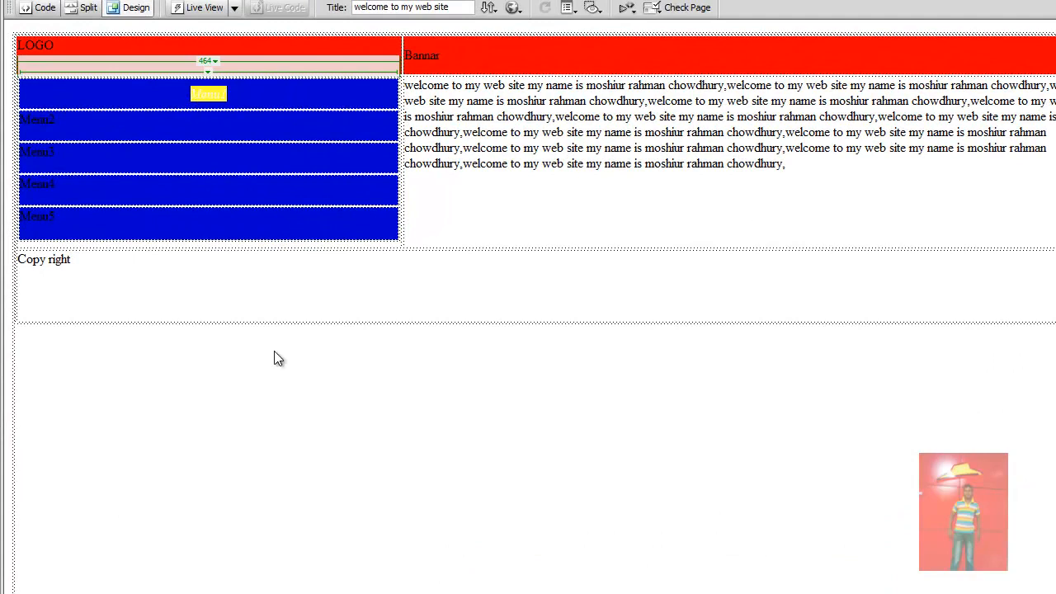
- Make all of the welcome text in the content cell bold
{"action": "left_click", "coordinate": [511, 98]}
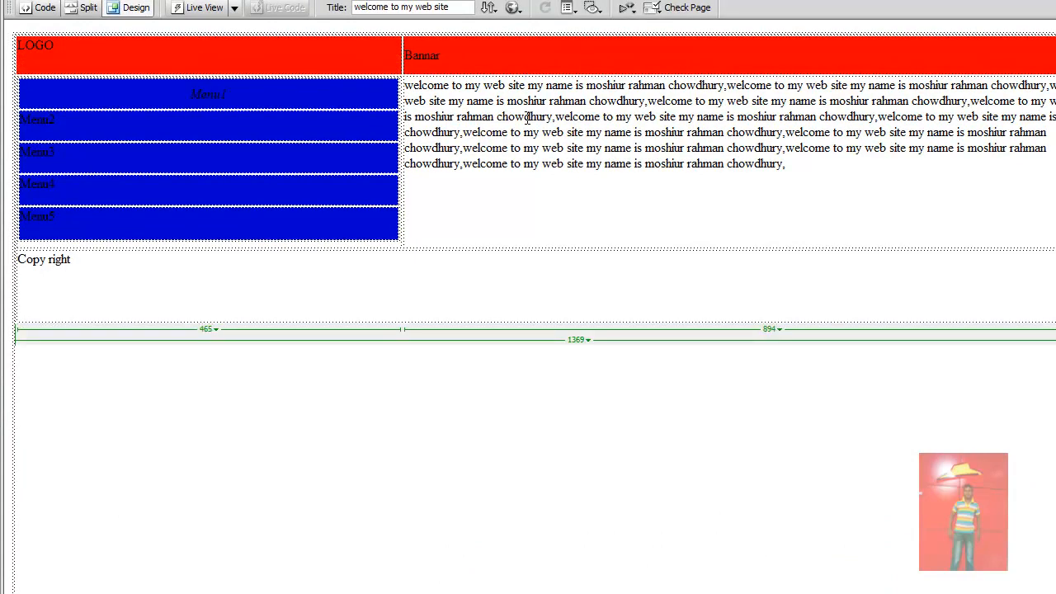
{"action": "left_click_drag", "start_coordinate": [794, 164], "coordinate": [404, 86]}
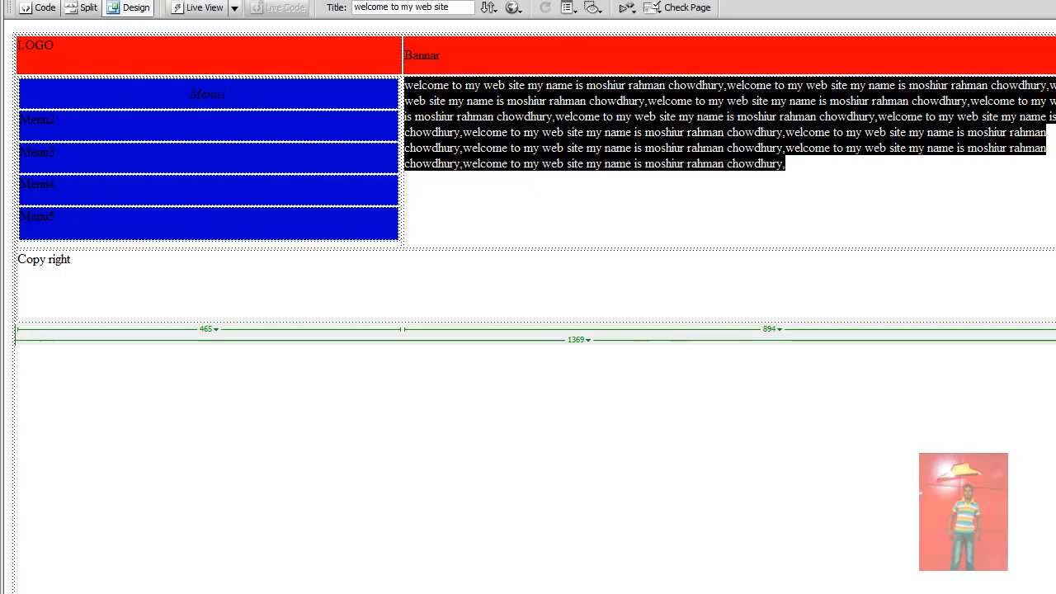
{"action": "key", "text": "ctrl+b"}
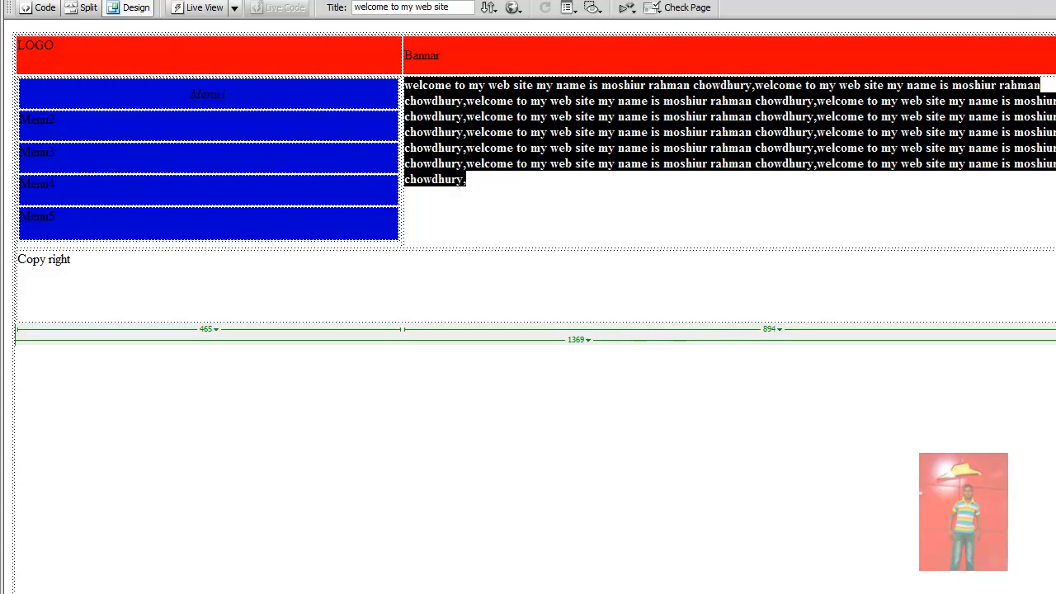
{"action": "left_click", "coordinate": [630, 194]}
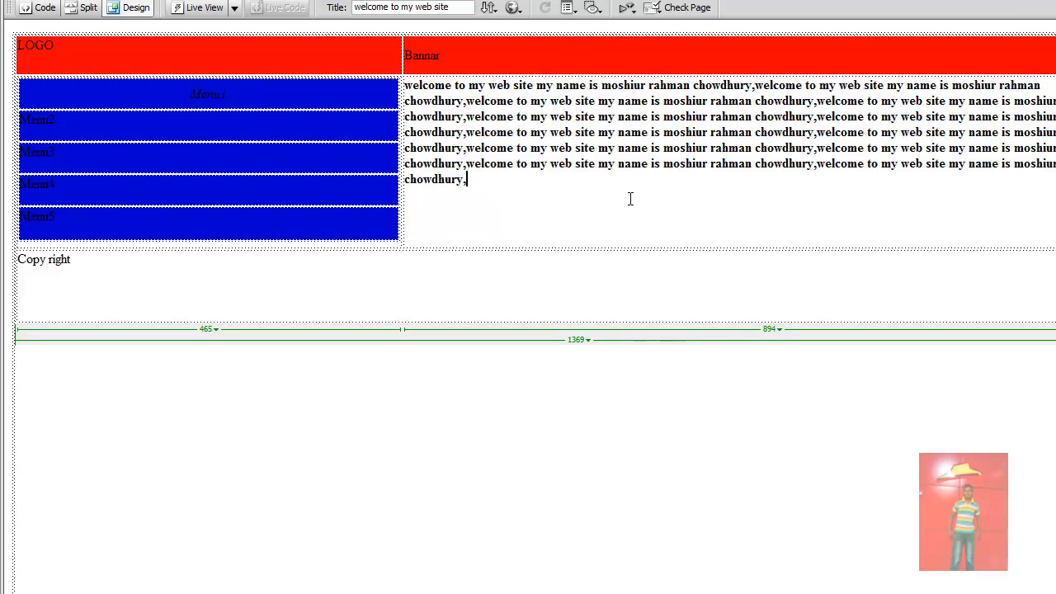
{"action": "left_click", "coordinate": [322, 54]}
{"action": "left_click", "coordinate": [517, 195]}
{"action": "key", "text": "ctrl+alt+i"}
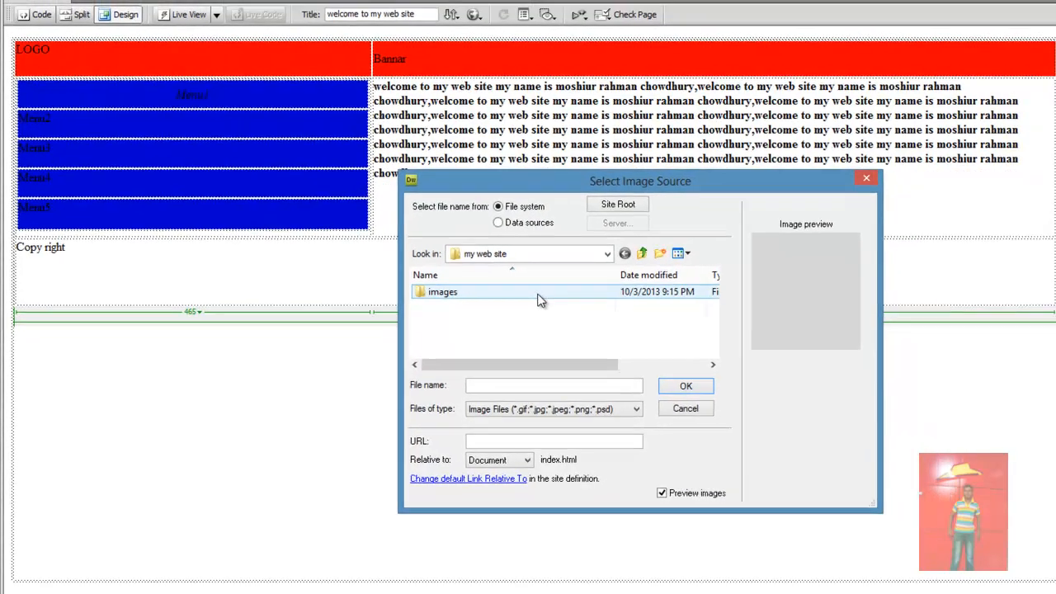
{"action": "double_click", "coordinate": [538, 298]}
{"action": "left_click", "coordinate": [684, 408]}
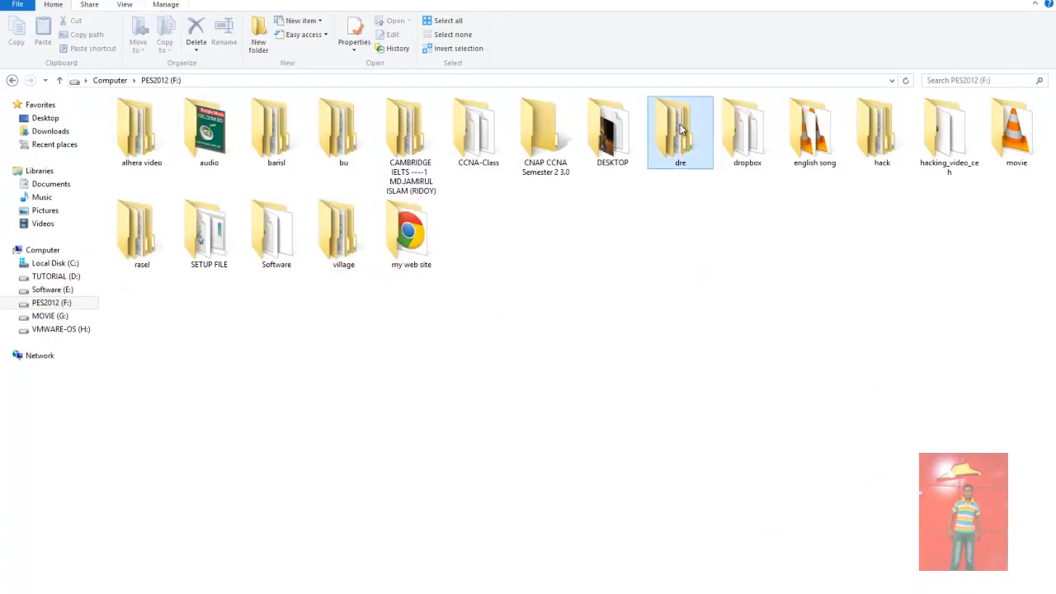
- In File Explorer, copy both image files from the images folder inside F:\dre
{"action": "double_click", "coordinate": [679, 130]}
{"action": "double_click", "coordinate": [152, 124]}
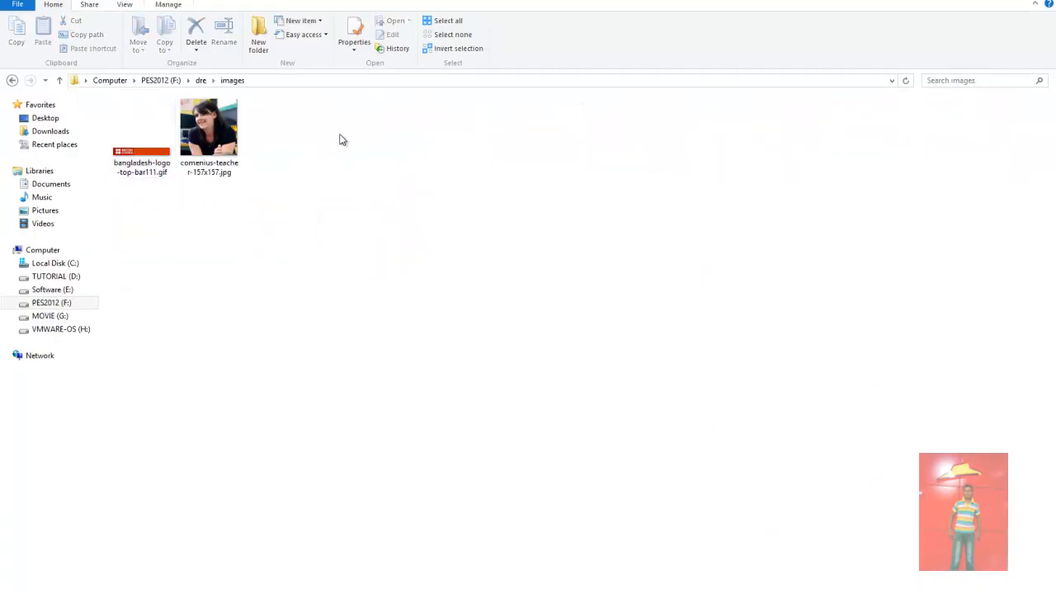
{"action": "left_click_drag", "start_coordinate": [339, 139], "coordinate": [85, 130]}
{"action": "key", "text": "ctrl+c"}
- Paste the copied image files into the images folder of "my web site" on drive F
{"action": "left_click", "coordinate": [198, 80]}
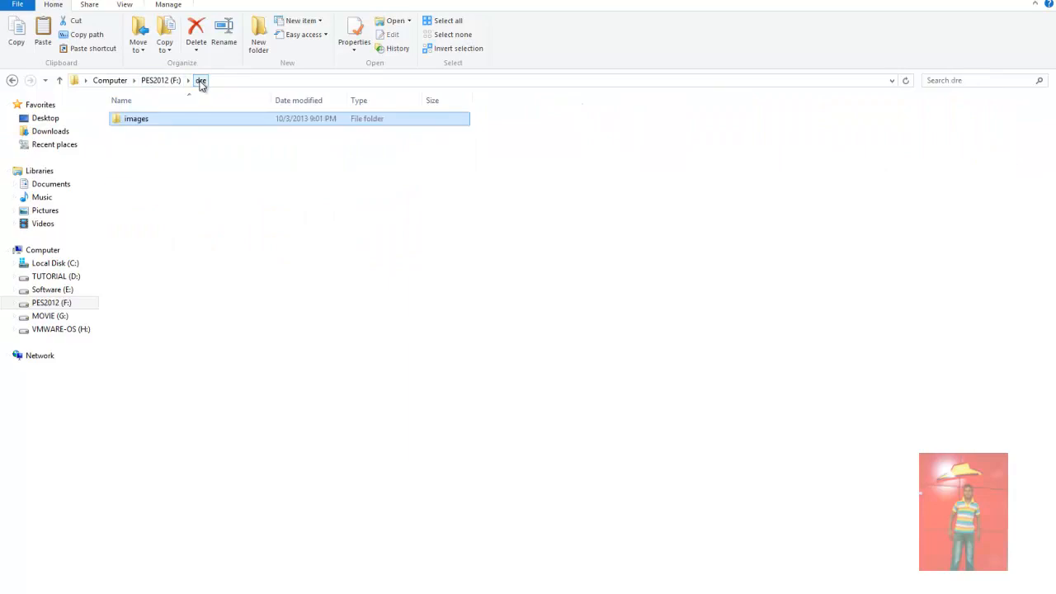
{"action": "left_click", "coordinate": [158, 82]}
{"action": "left_click", "coordinate": [561, 449]}
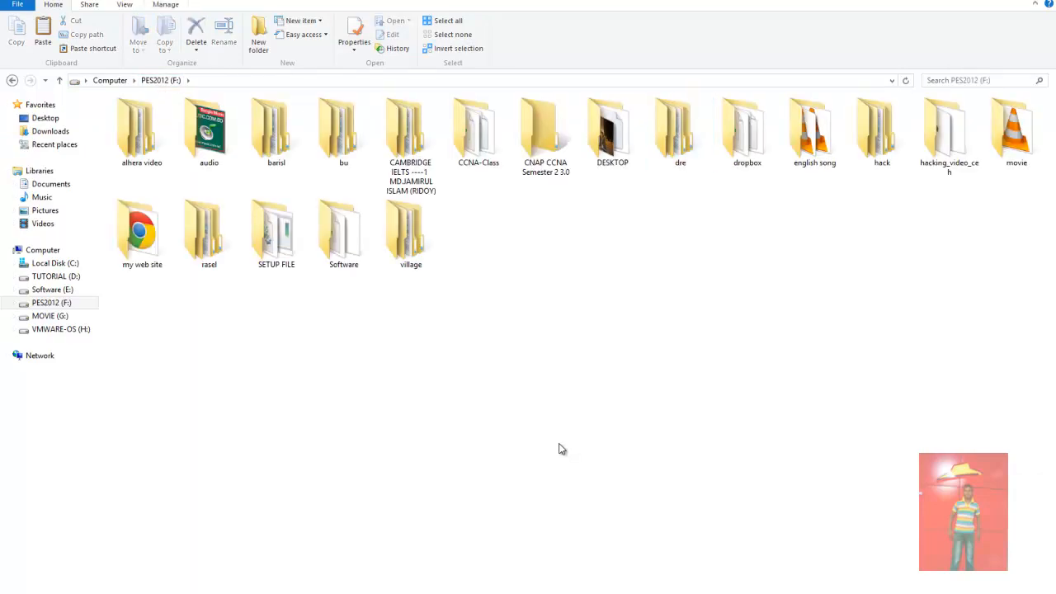
{"action": "key", "text": "m"}
{"action": "key", "text": "m"}
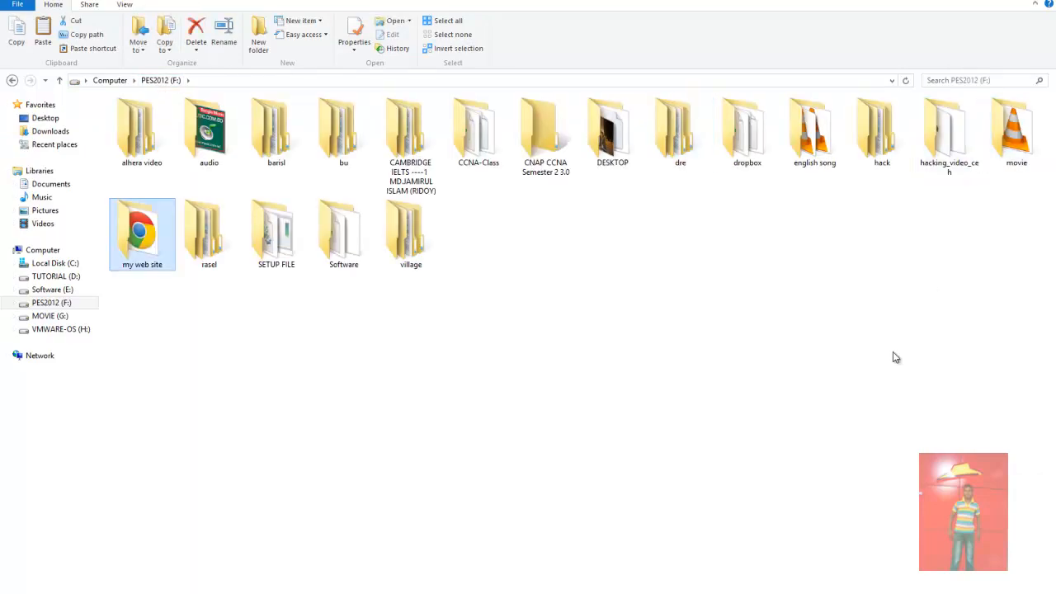
{"action": "double_click", "coordinate": [145, 231]}
{"action": "double_click", "coordinate": [134, 118]}
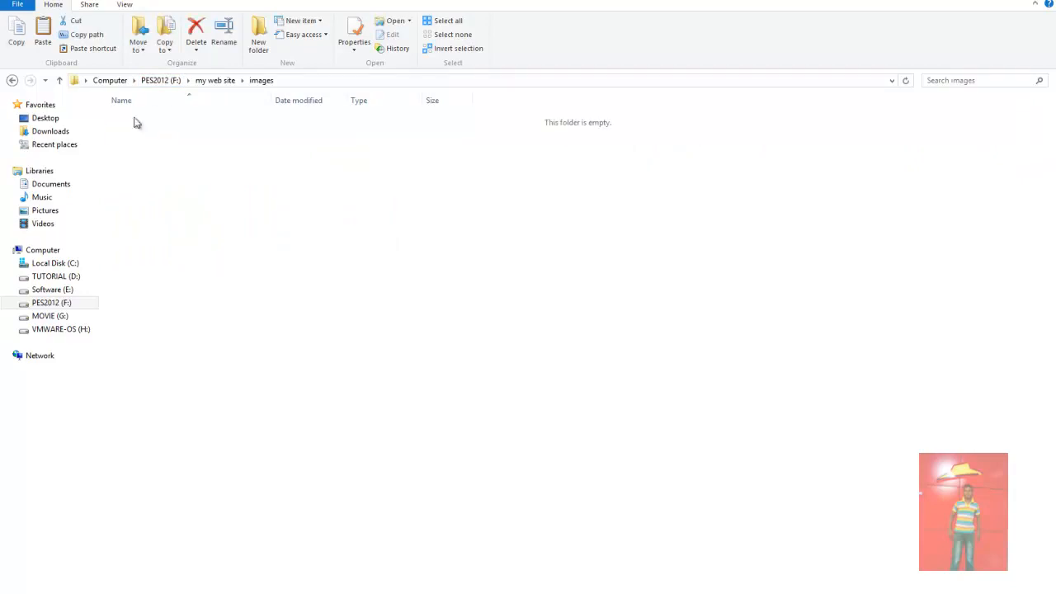
{"action": "right_click", "coordinate": [240, 216]}
{"action": "left_click", "coordinate": [279, 302]}
{"action": "left_click", "coordinate": [298, 312]}
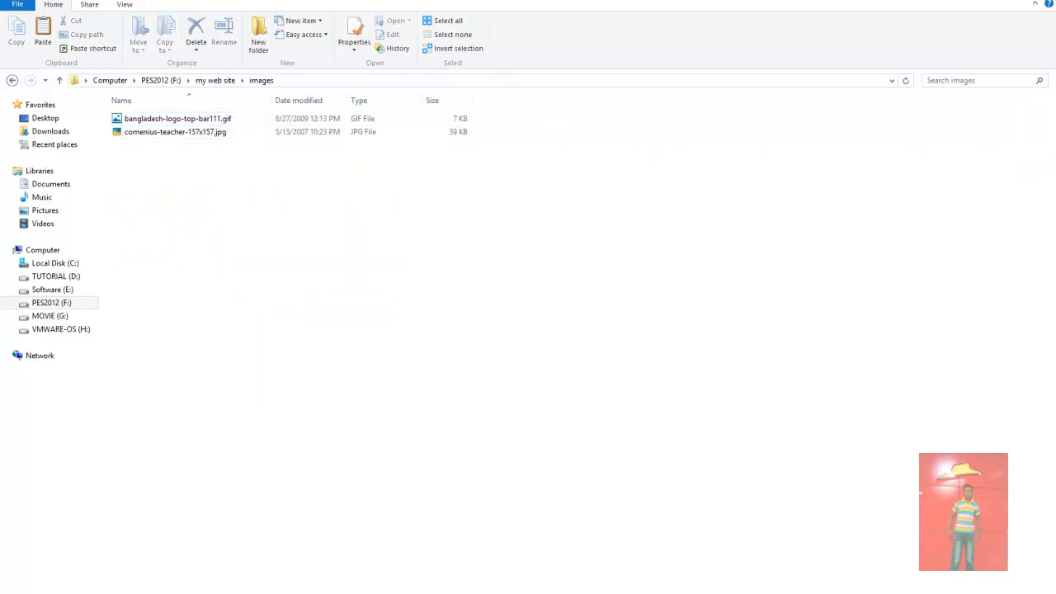
- Switch to Dreamweaver and insert comenius-teacher-157x157.jpg directly after the welcome text, without alternate text
{"action": "key", "text": "alt+Tab"}
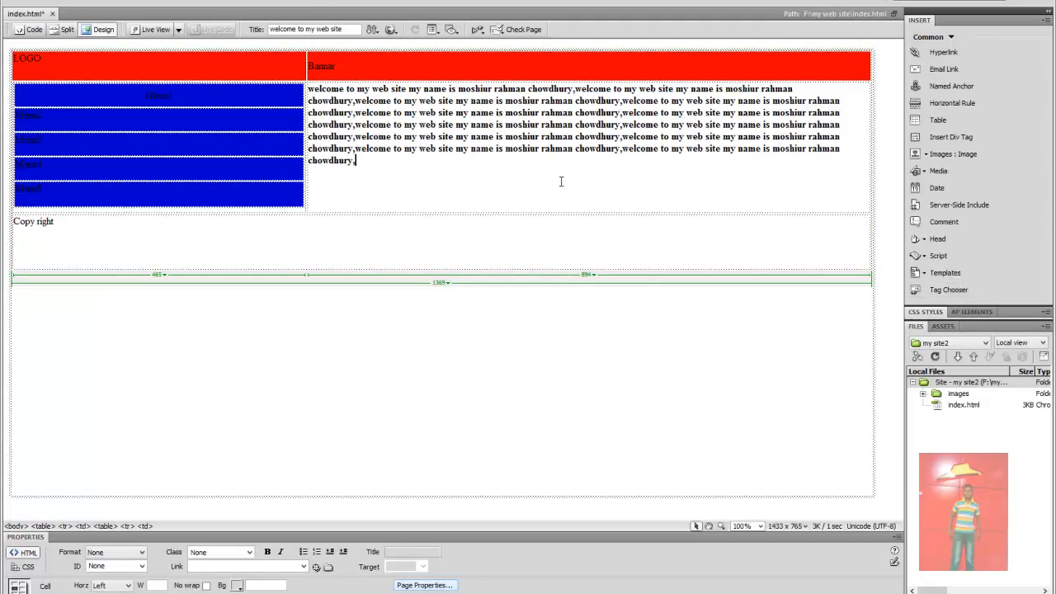
{"action": "left_click", "coordinate": [945, 156]}
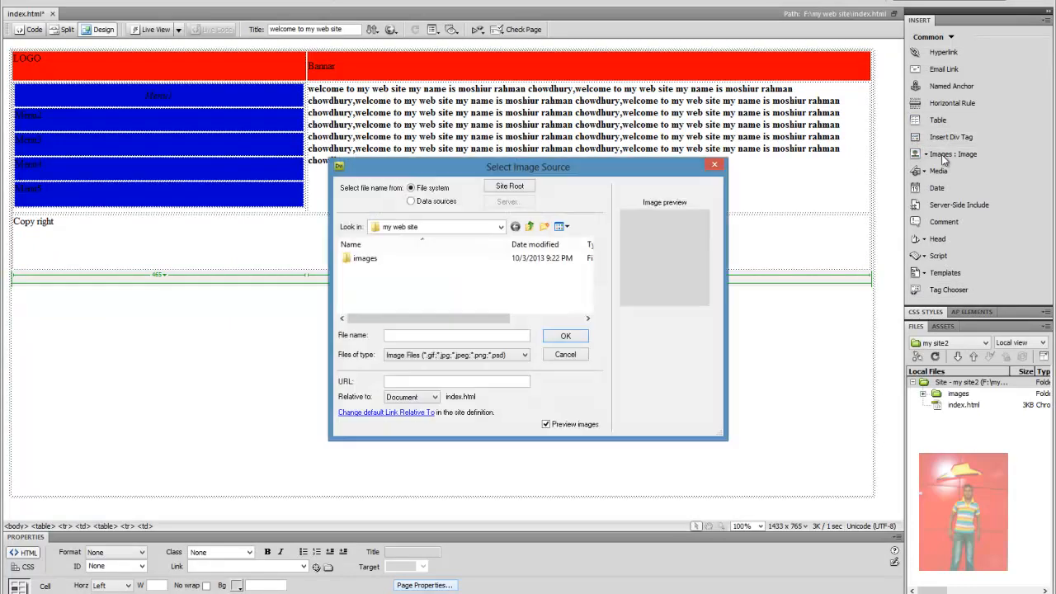
{"action": "double_click", "coordinate": [461, 259]}
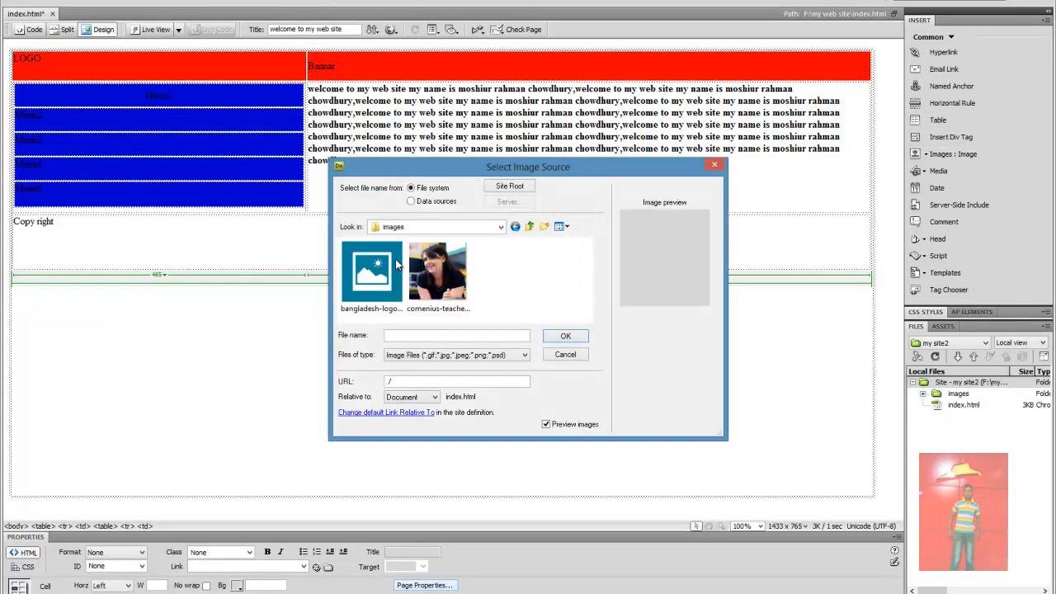
{"action": "left_click", "coordinate": [460, 276]}
{"action": "left_click", "coordinate": [565, 335]}
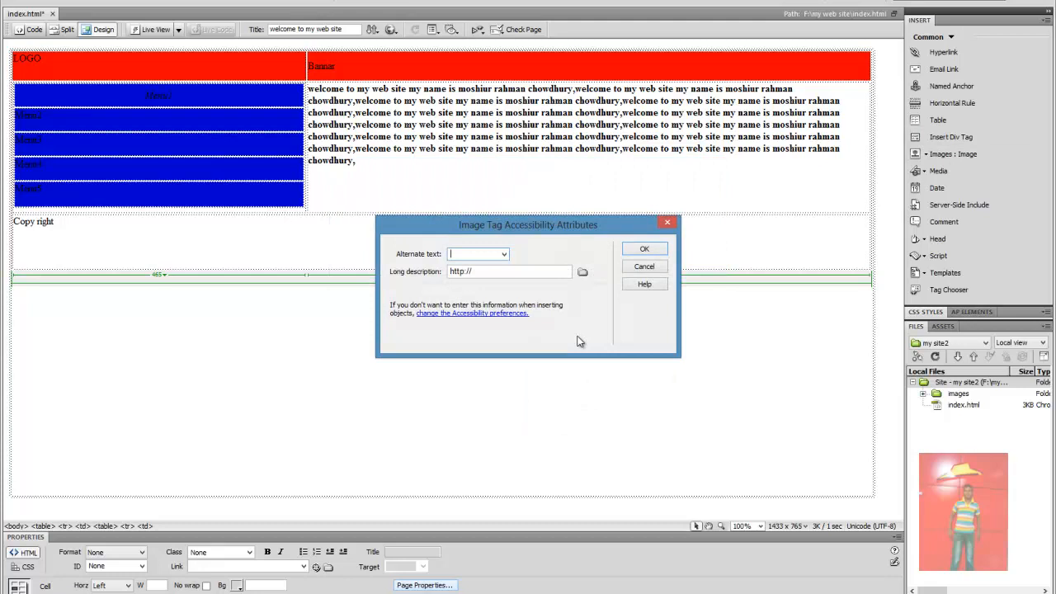
{"action": "left_click", "coordinate": [644, 249]}
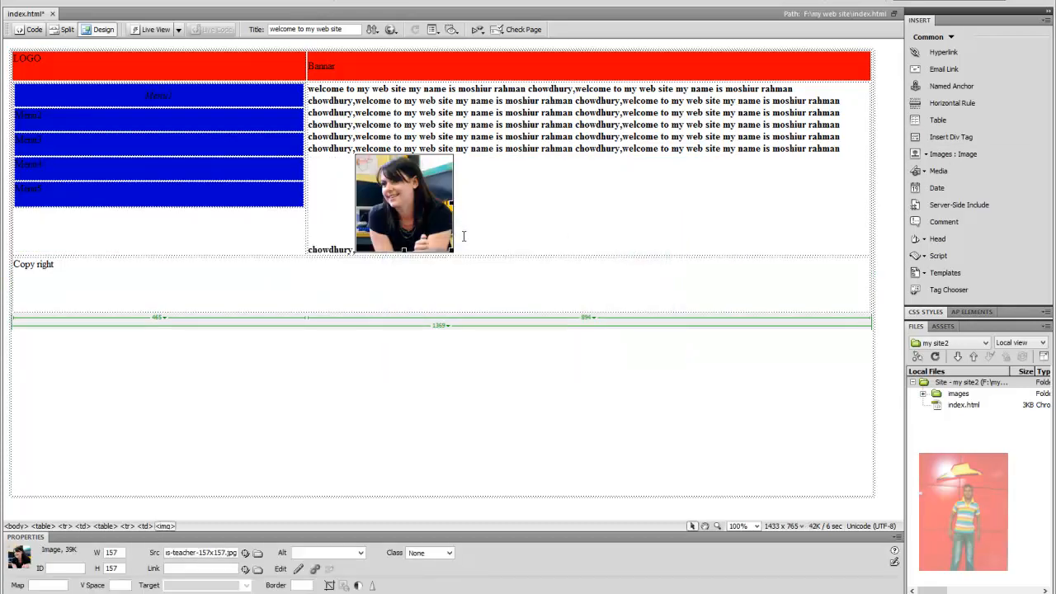
- Enlarge the inserted photo slightly, and delete it from the content cell
{"action": "left_click_drag", "start_coordinate": [454, 253], "coordinate": [477, 265]}
{"action": "left_click", "coordinate": [520, 236]}
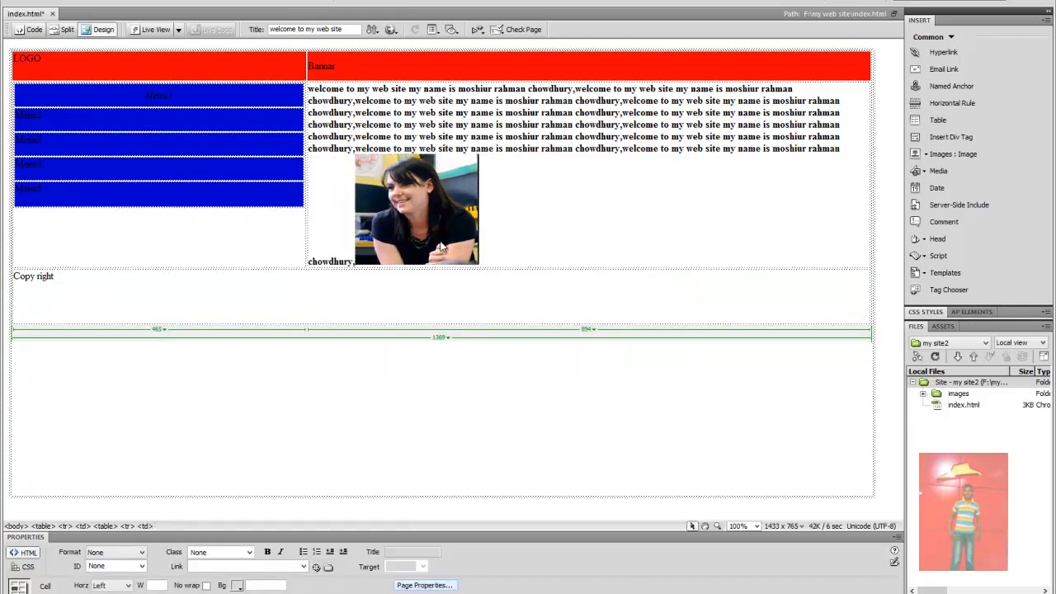
{"action": "left_click", "coordinate": [449, 246]}
{"action": "key", "text": "Delete"}
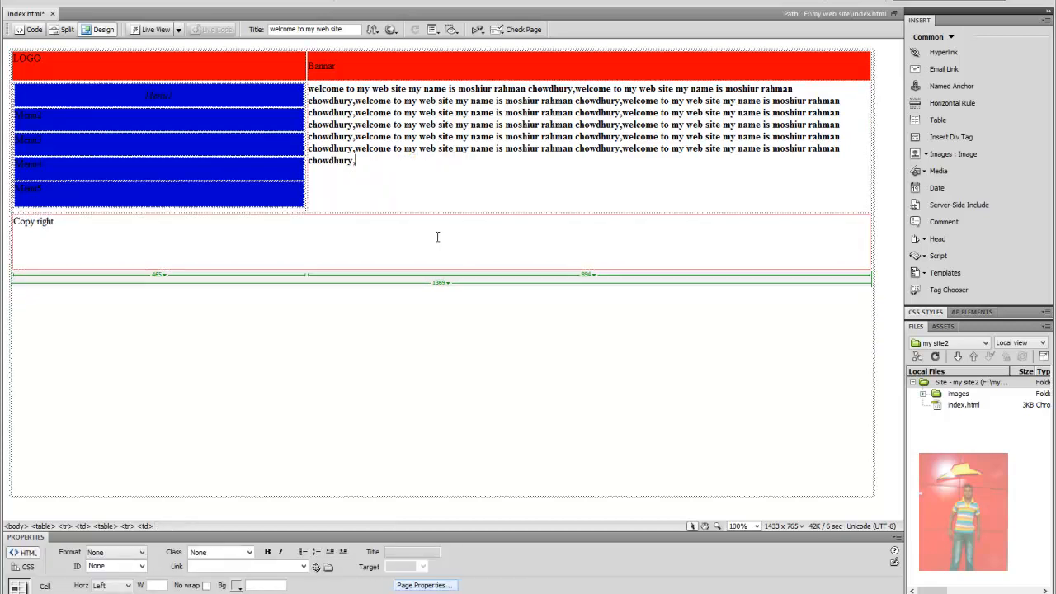
- Insert comenius-teacher-157x157.jpg in a new paragraph below the welcome text, without alternate text
{"action": "key", "text": "Return"}
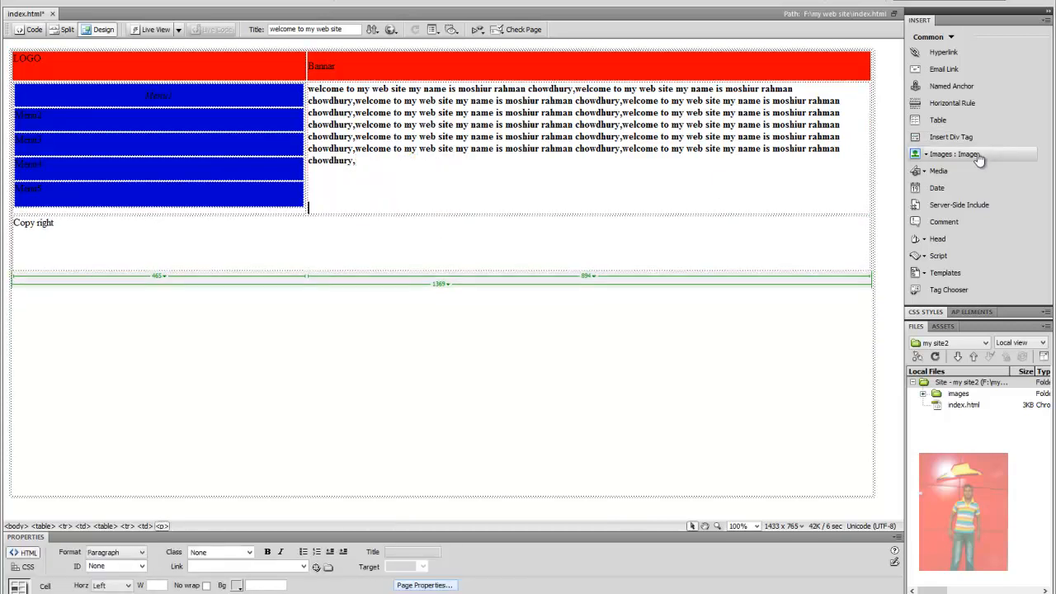
{"action": "left_click", "coordinate": [948, 153]}
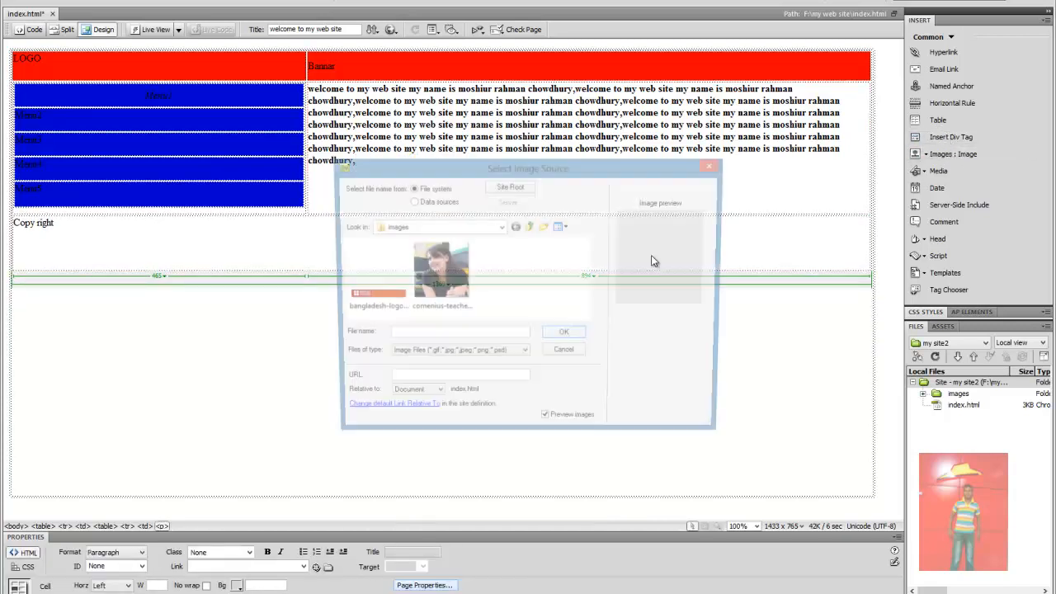
{"action": "left_click", "coordinate": [478, 307]}
{"action": "left_click", "coordinate": [562, 336]}
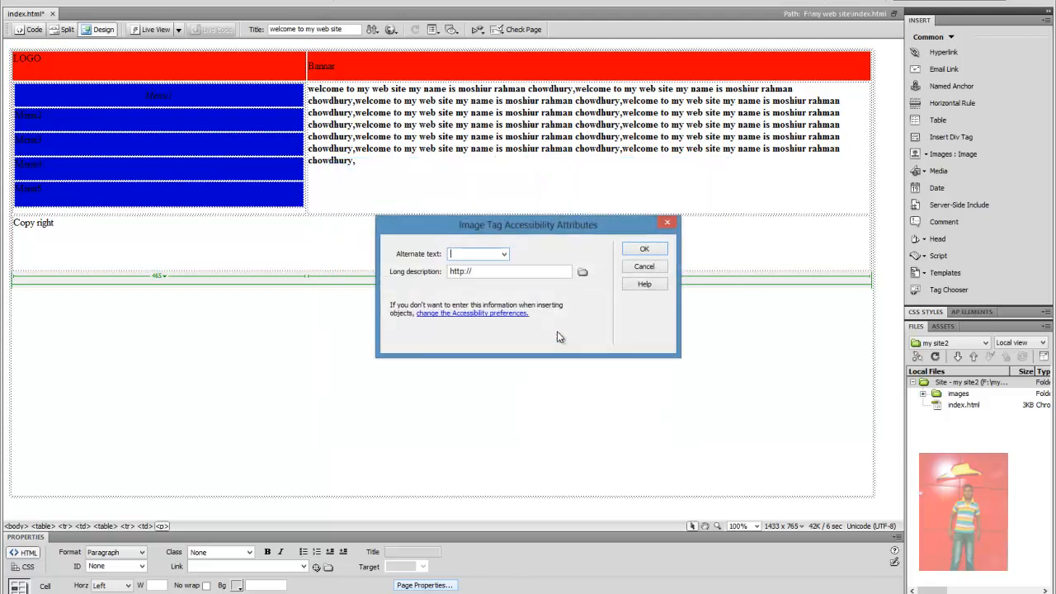
{"action": "left_click", "coordinate": [632, 251]}
{"action": "left_click", "coordinate": [448, 207]}
{"action": "left_click", "coordinate": [356, 263]}
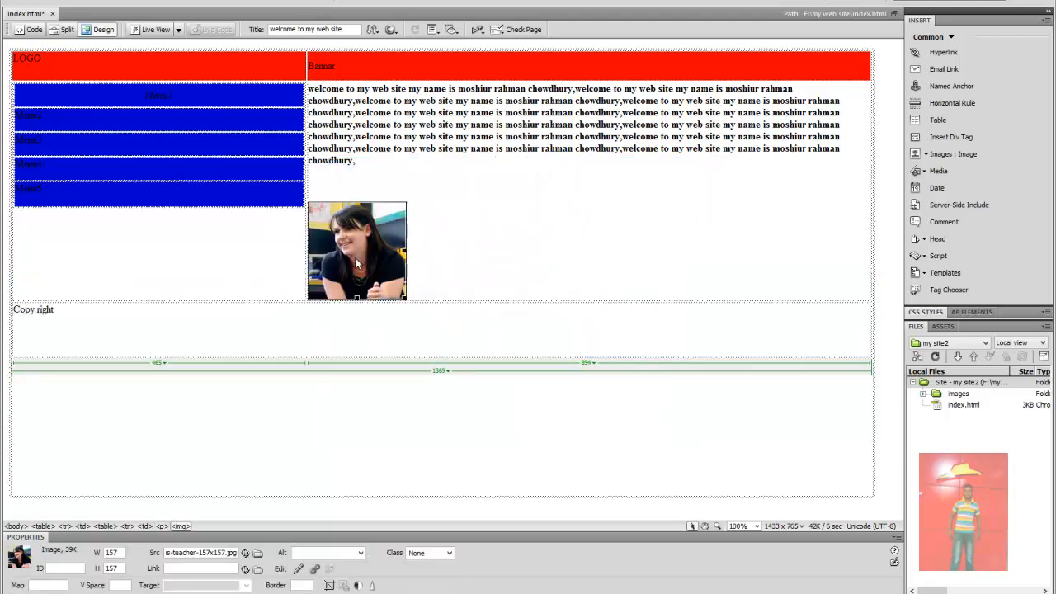
{"action": "left_click", "coordinate": [417, 330]}
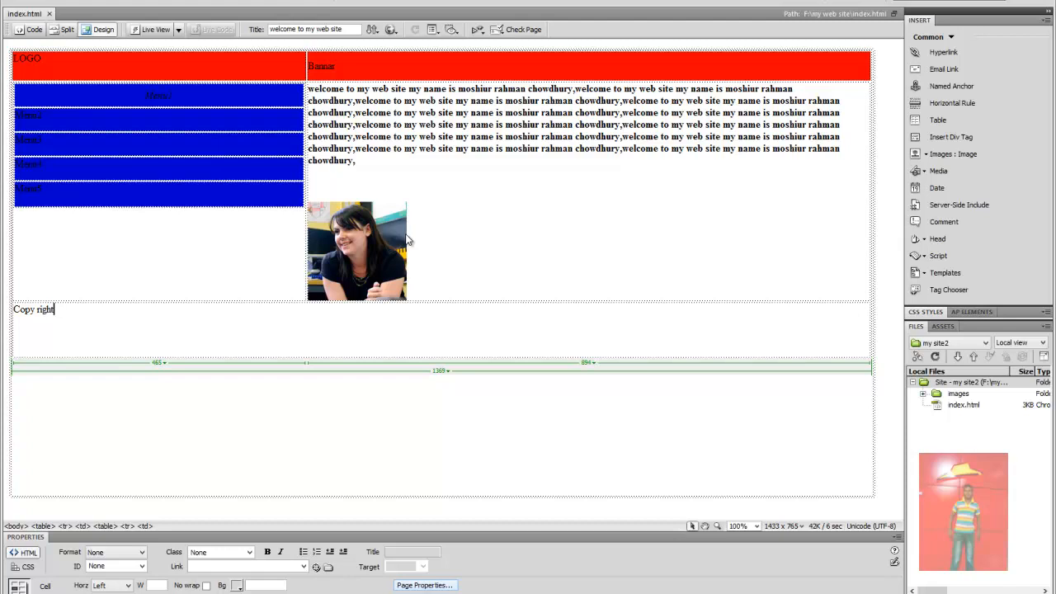
- Remove the empty line between the welcome text and the photo, keeping the photo in its own paragraph
{"action": "left_click", "coordinate": [472, 210]}
{"action": "left_click", "coordinate": [357, 176]}
{"action": "key", "text": "Delete"}
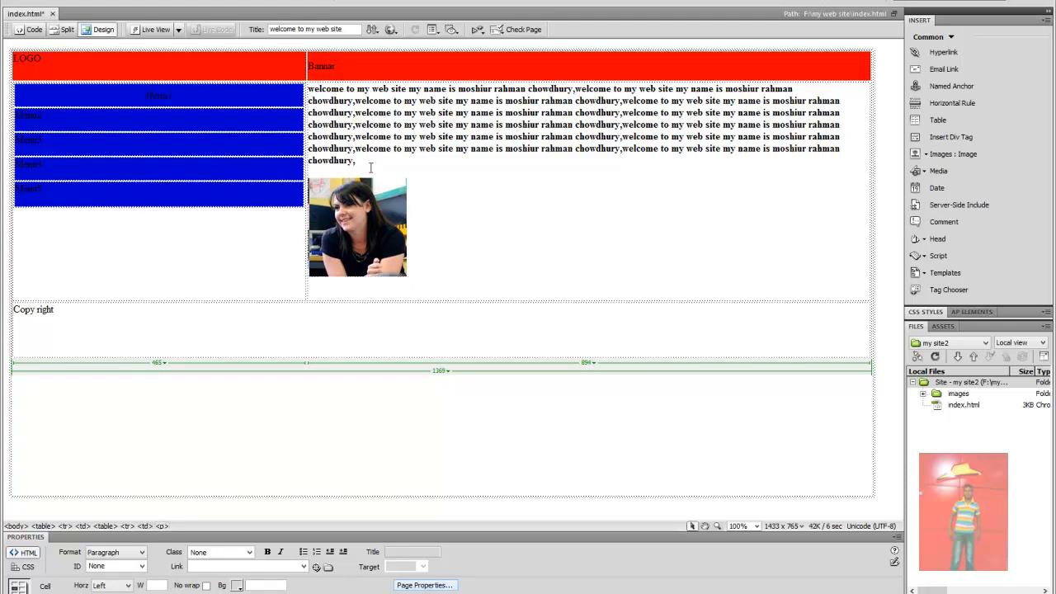
{"action": "key", "text": "BackSpace"}
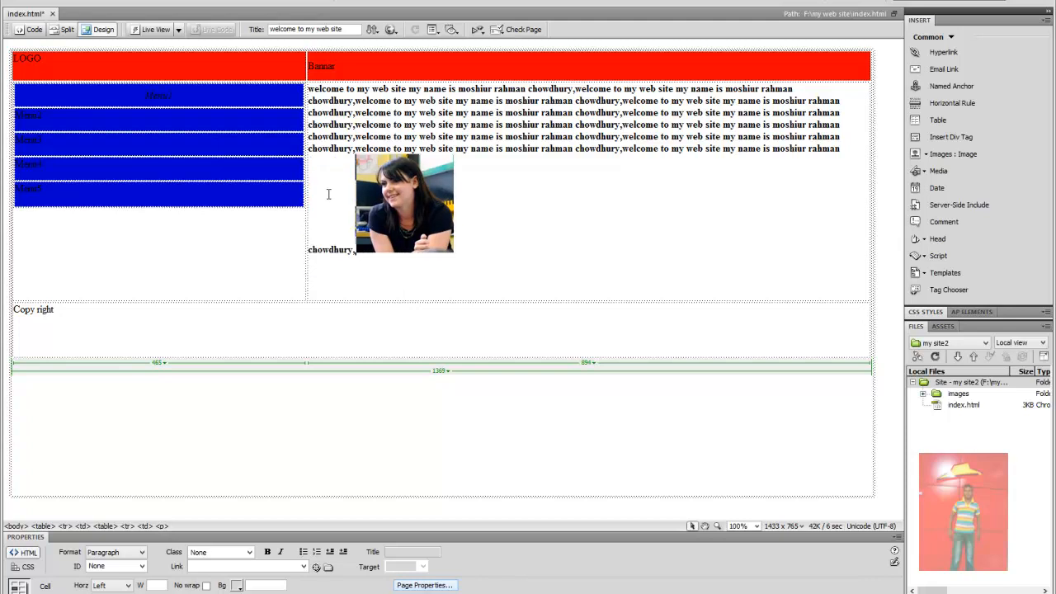
{"action": "key", "text": "Return"}
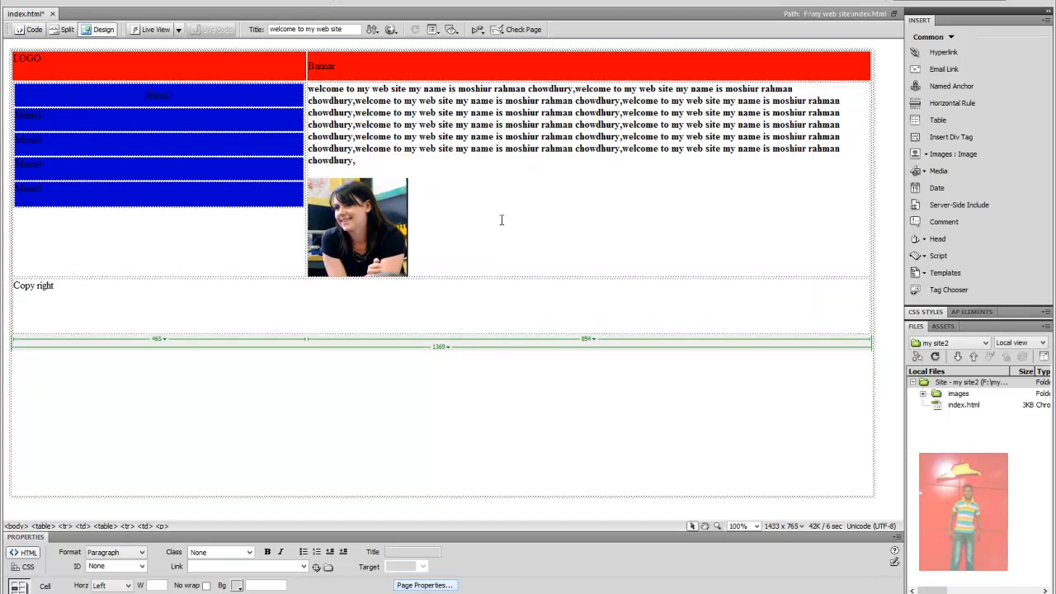